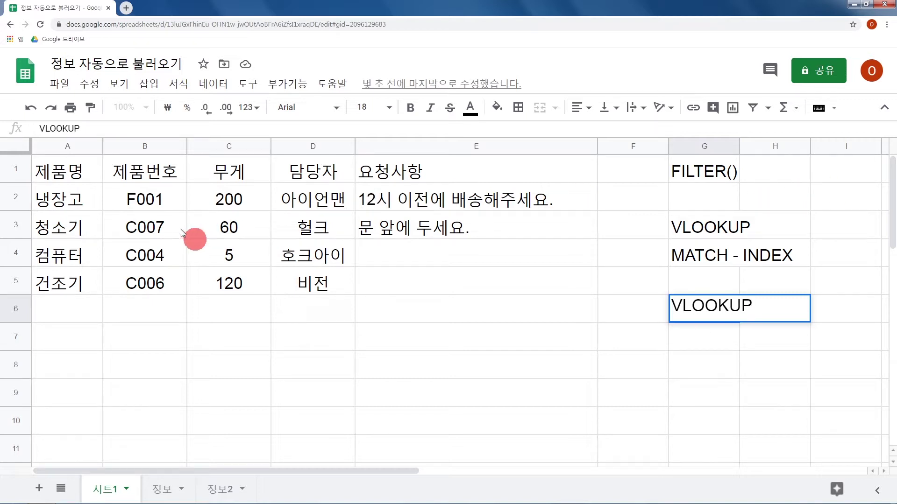
- Commit the text VLOOKUP in cell G6
key(Return)
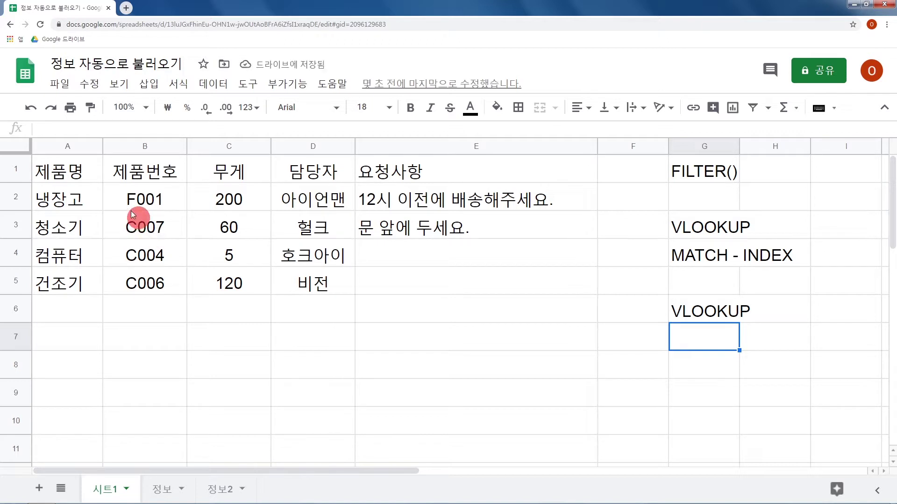
- Examine how product name, product number, weight and manager relate in the 시트1 table, and the function names noted in column G
click(81, 199)
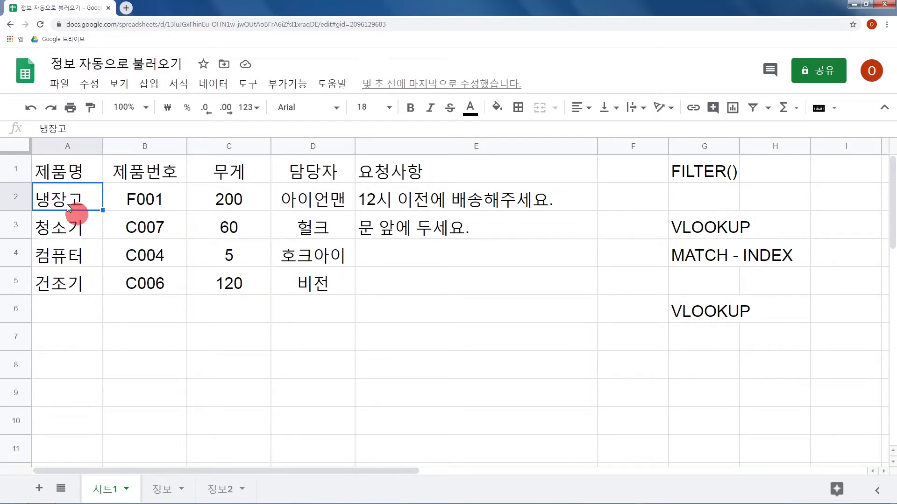
click(39, 221)
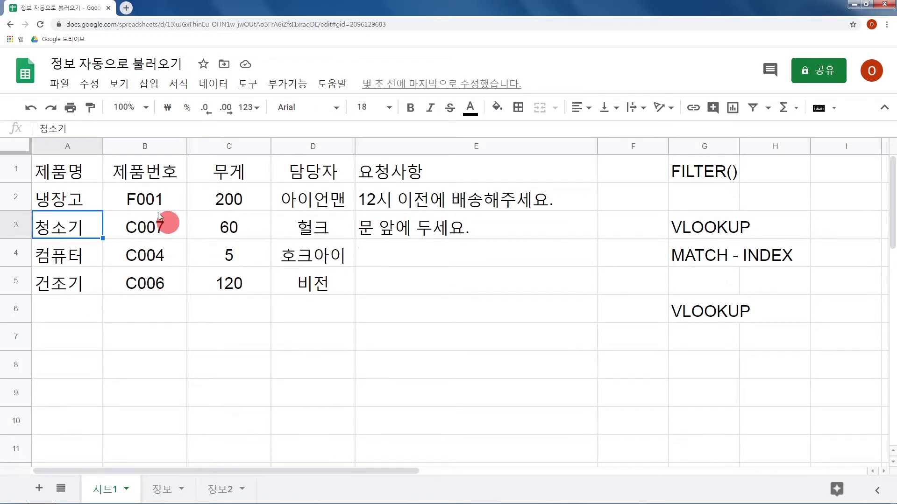
click(96, 200)
click(154, 202)
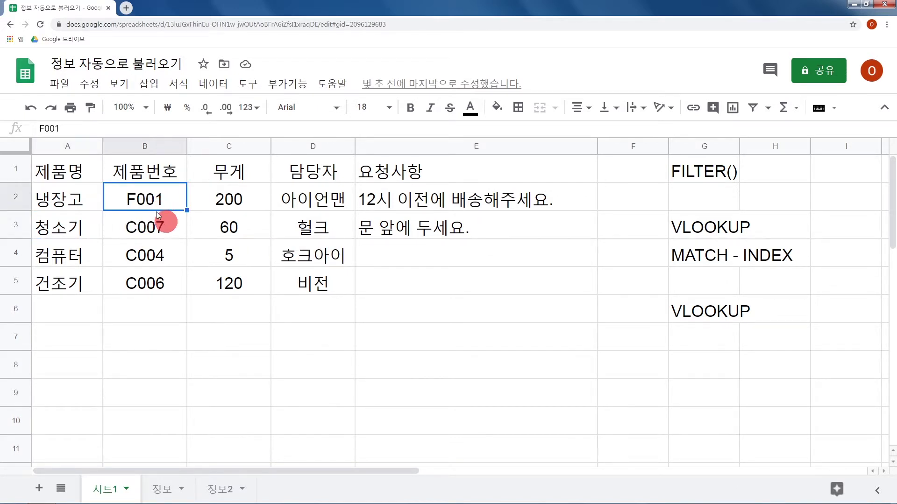
click(162, 220)
click(91, 202)
click(143, 200)
click(85, 198)
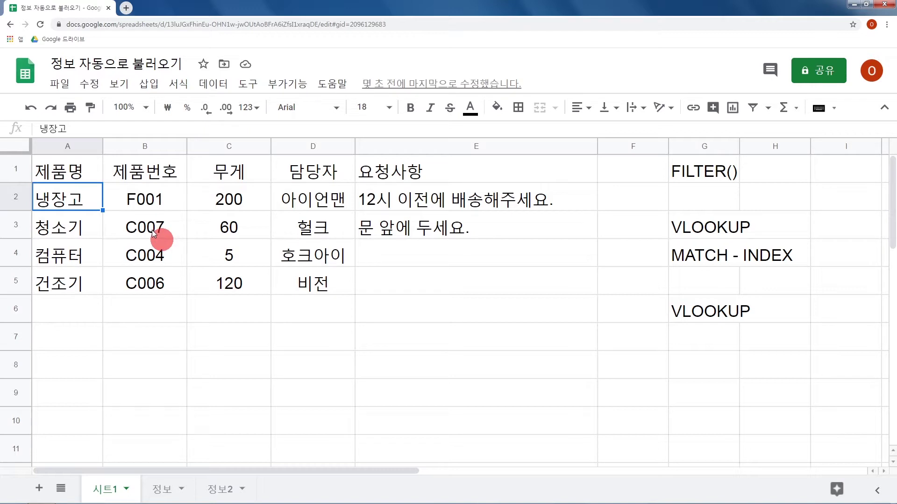
click(158, 197)
click(83, 202)
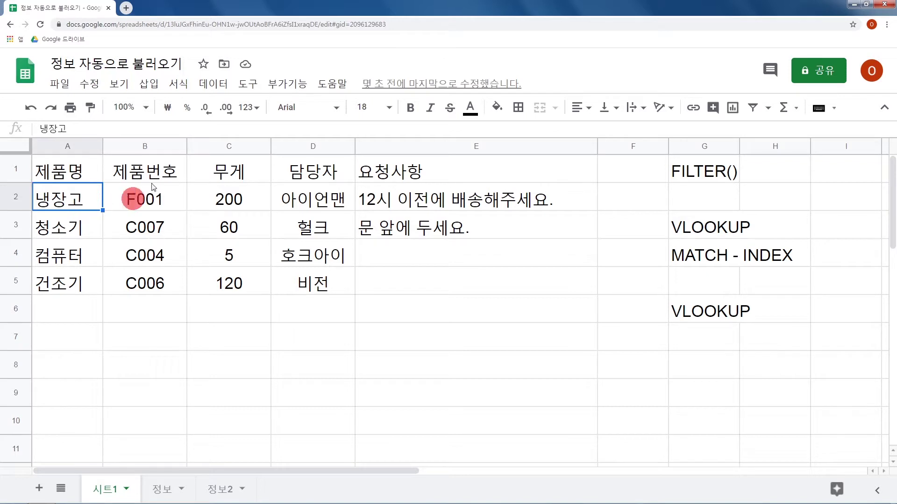
click(164, 177)
click(164, 204)
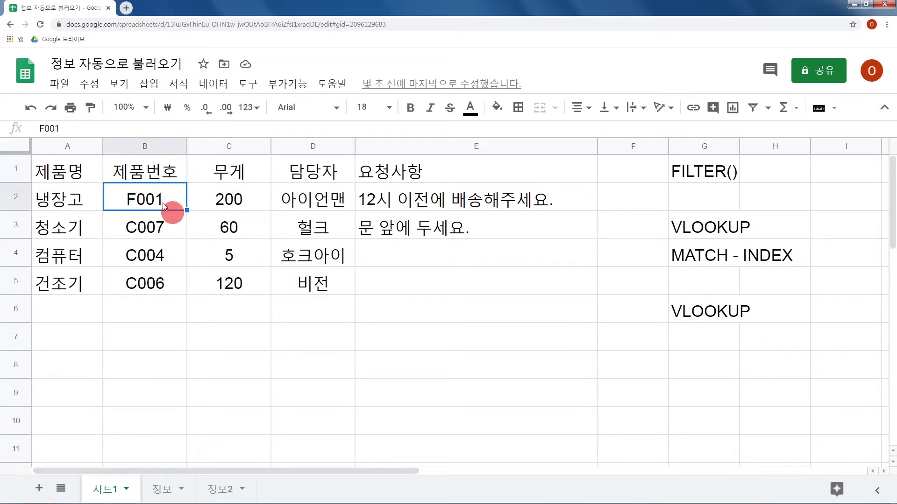
click(99, 202)
click(143, 200)
drag(299, 197, 248, 195)
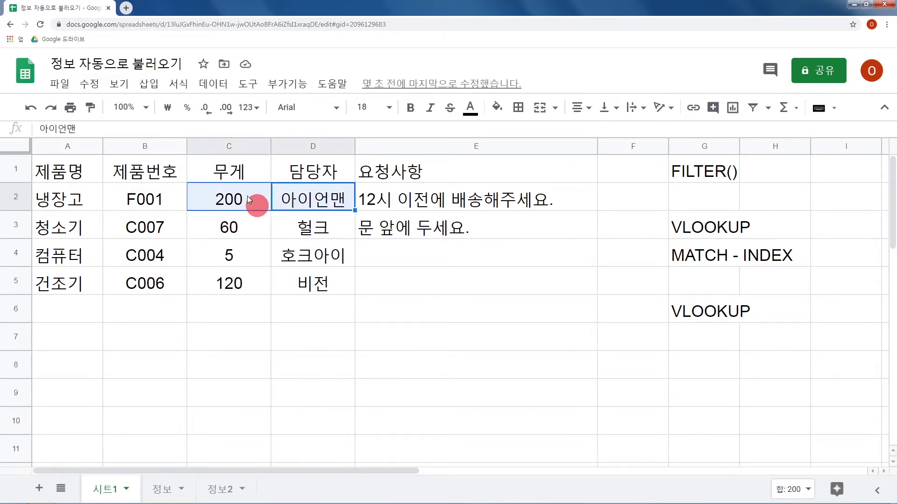
click(719, 314)
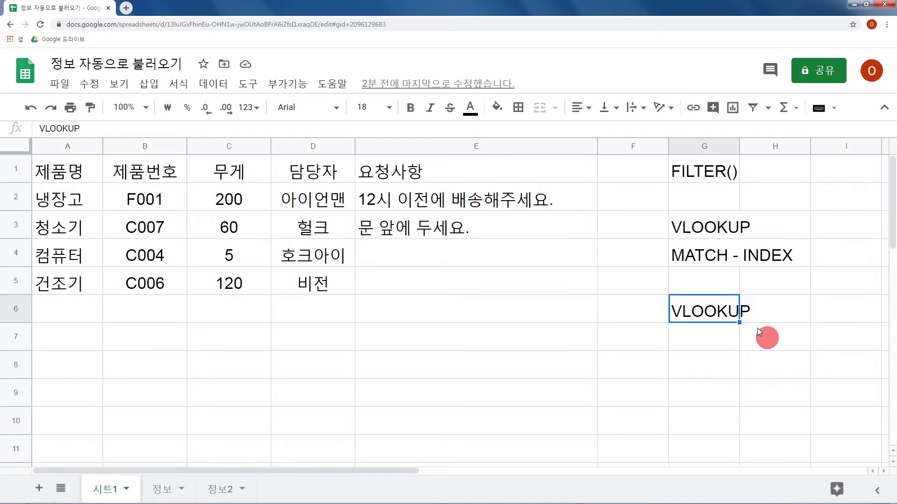
click(730, 170)
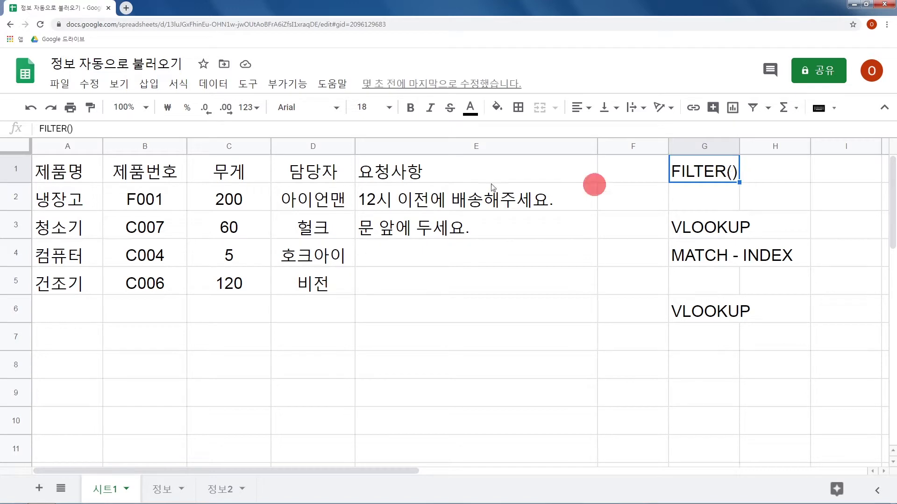
- Delete the existing IF/FILTER formulas in B6:B11 of 시트1
click(147, 308)
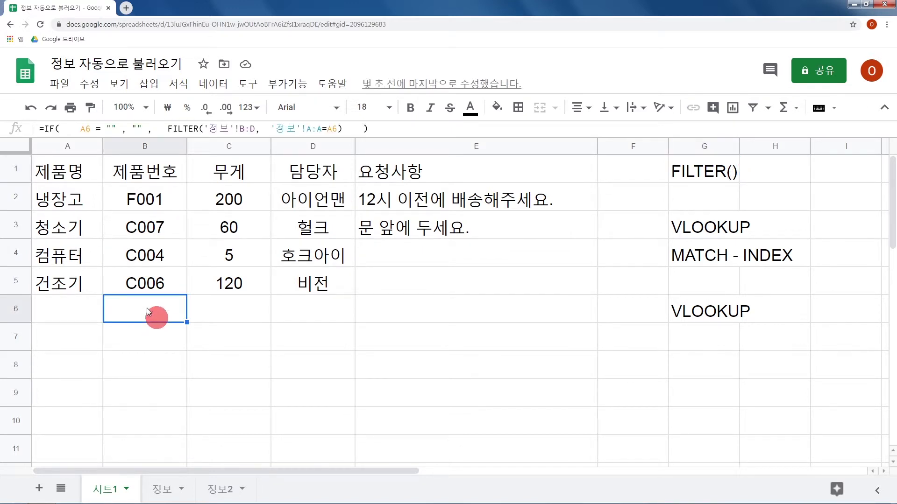
key(ctrl+shift+Down)
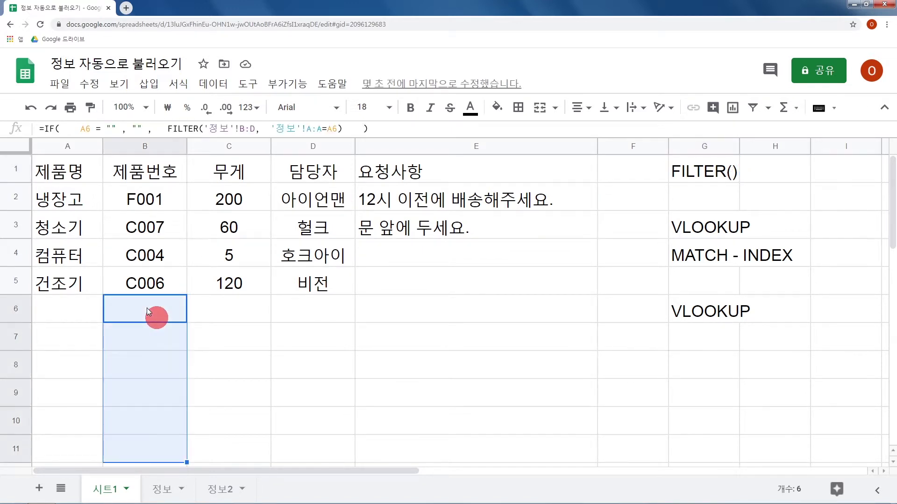
key(Delete)
click(147, 307)
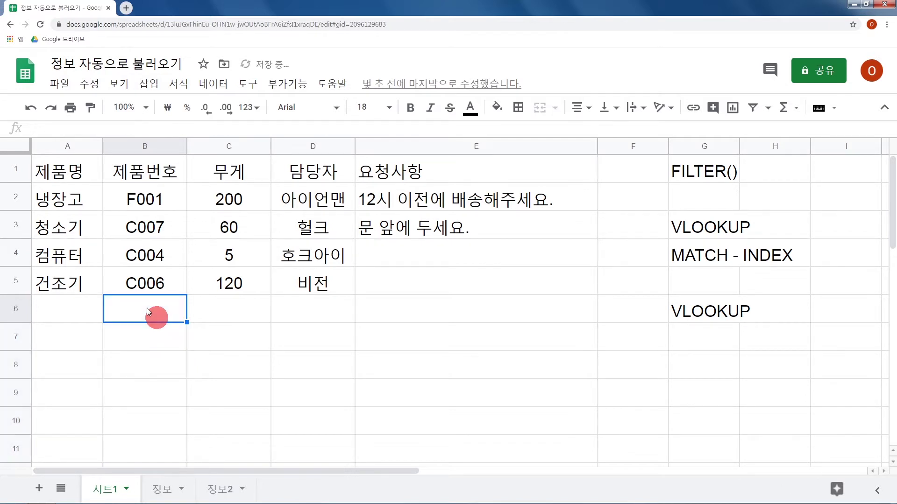
- Examine the empty row 6 cells and compare the repeated product names with their product numbers on the 정보2 sheet
click(78, 311)
click(136, 307)
drag(211, 304, 314, 303)
click(220, 491)
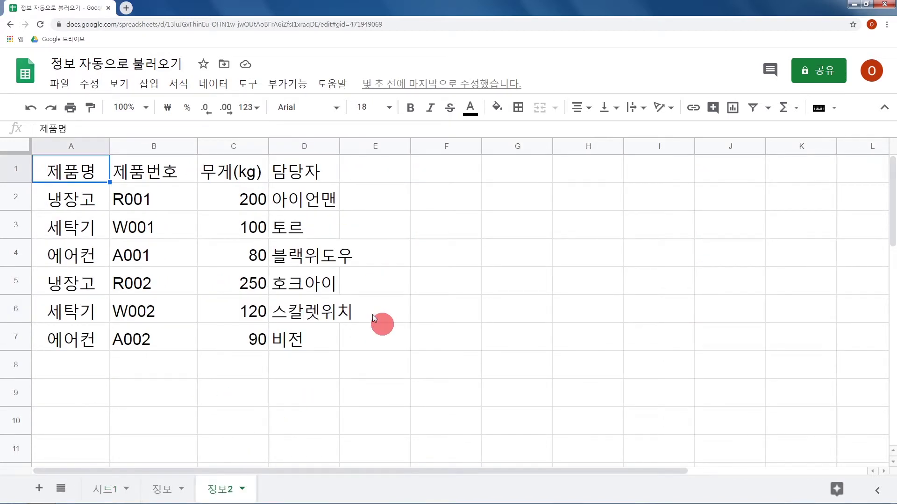
click(86, 205)
click(143, 200)
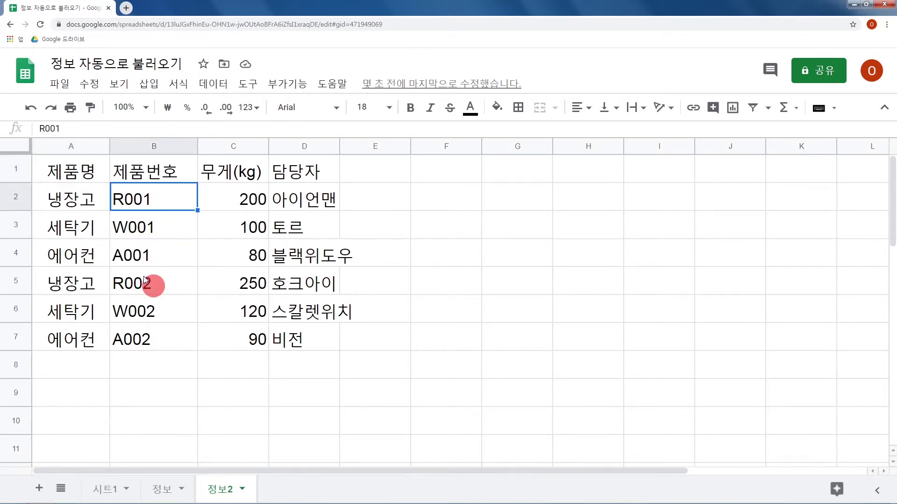
click(157, 290)
click(103, 286)
drag(103, 287, 120, 286)
drag(100, 210, 148, 206)
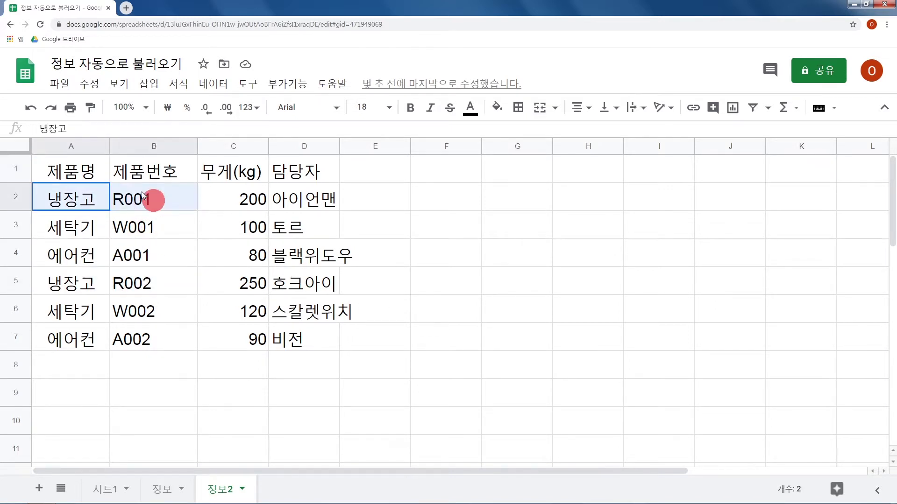
click(357, 374)
- In cell C6 of 시트1, begin a formula written as text with the return range: '=FILTER(정보2!C:D,
click(109, 488)
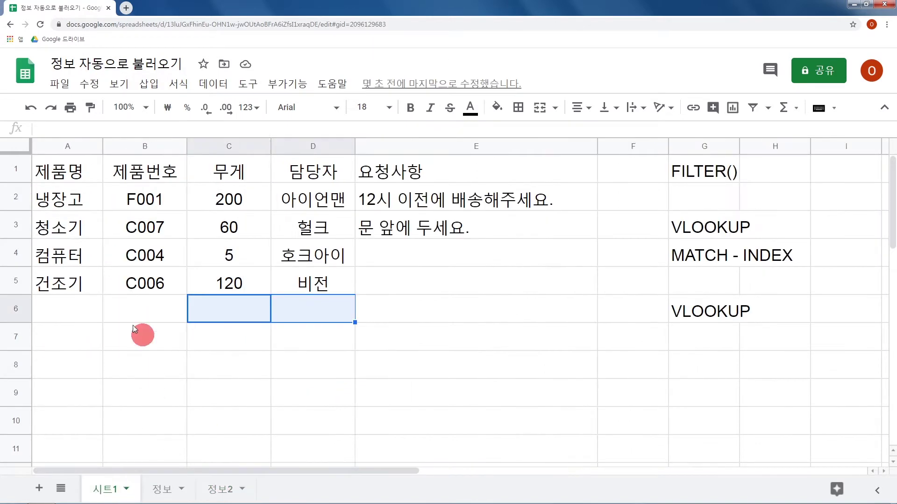
click(215, 310)
text(')
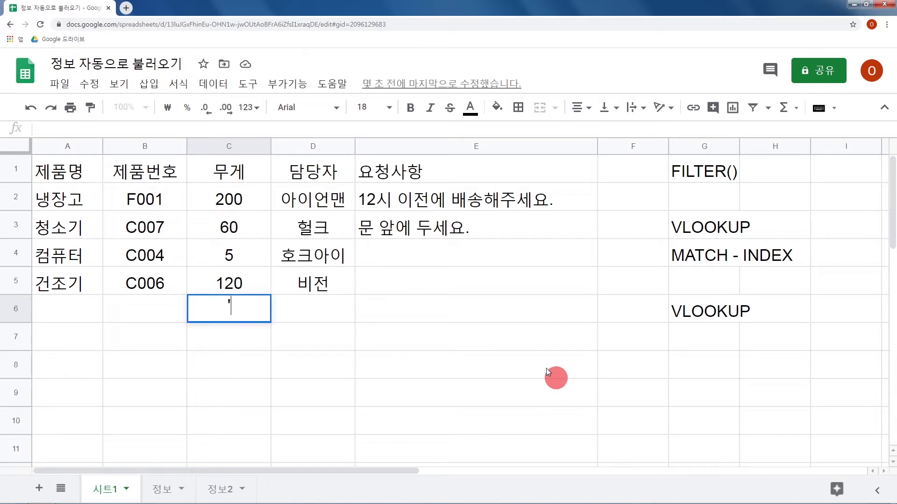
text(=FILTER()
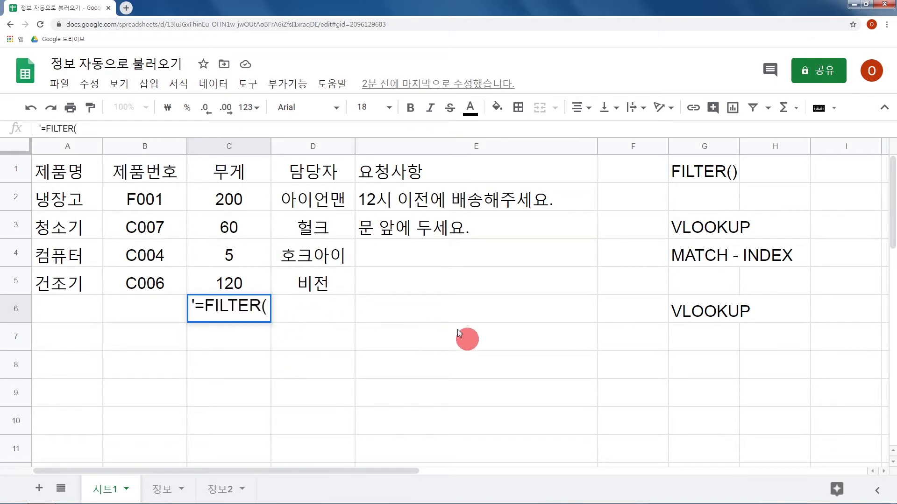
text(정보2!)
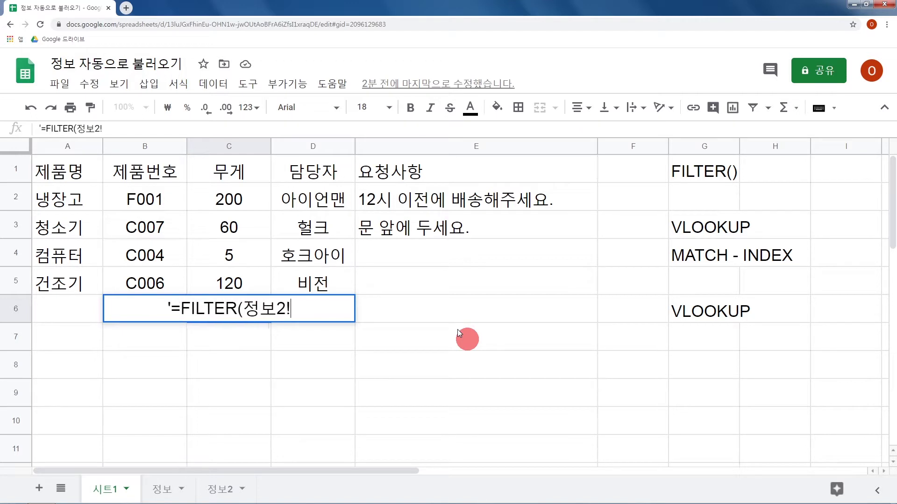
text(C:D)
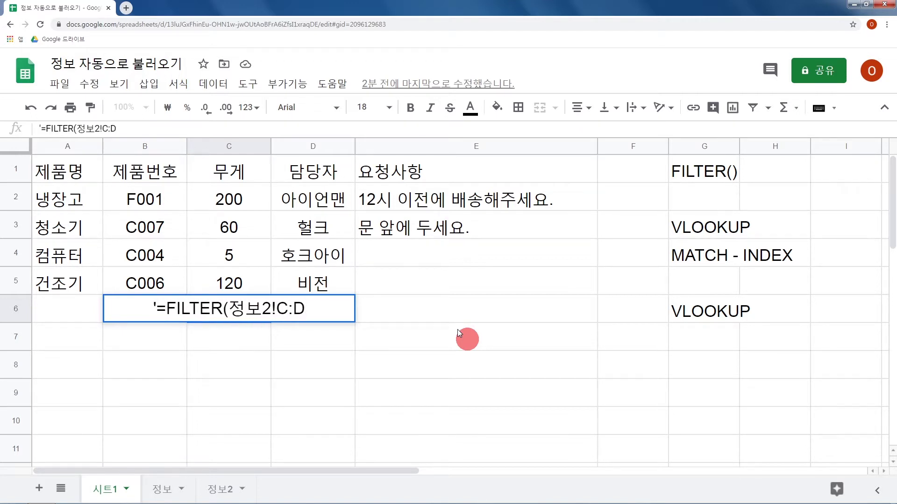
text(,)
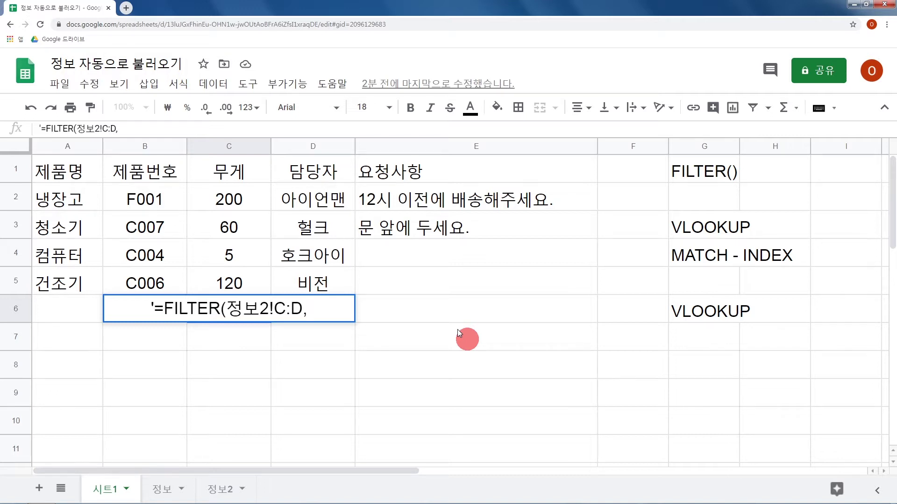
- Add the first filter condition 정보2!A:A=A6 to the C6 formula and start the second condition with 정보2!
text( WJD)
key(BackSpace)
key(BackSpace)
key(BackSpace)
text(저ㅇ보2!)
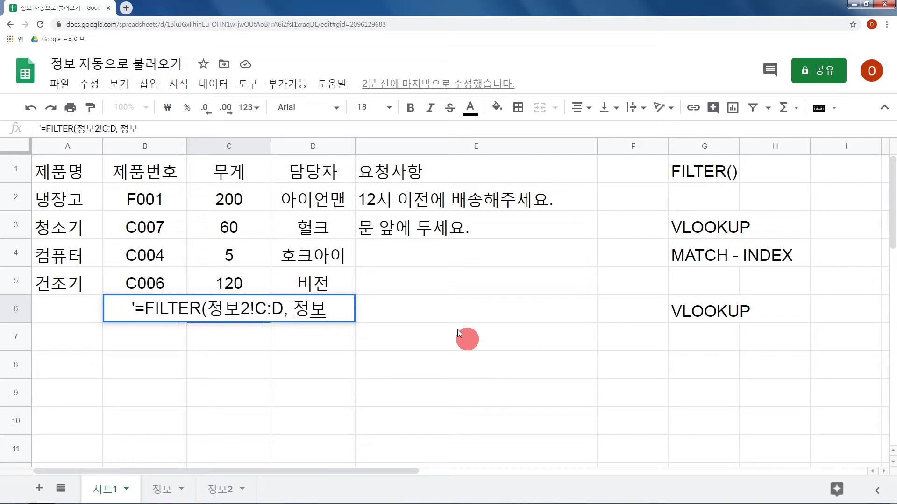
text(A:A)
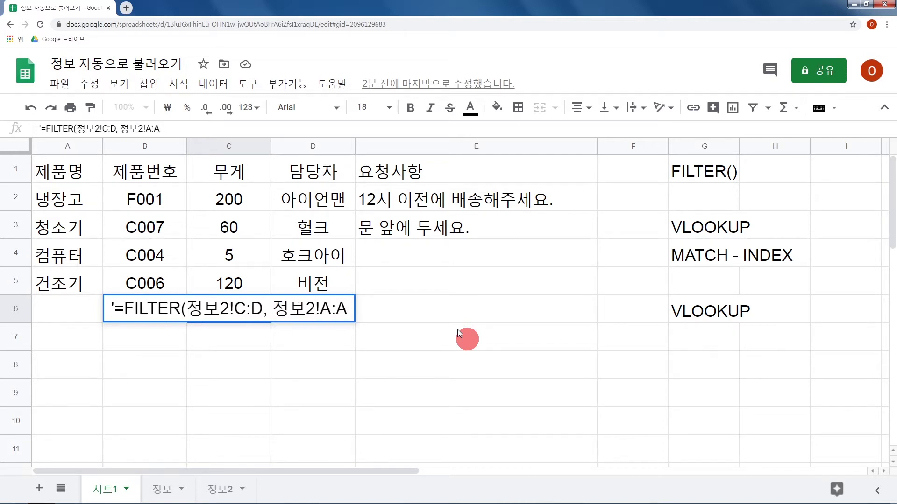
text(=)
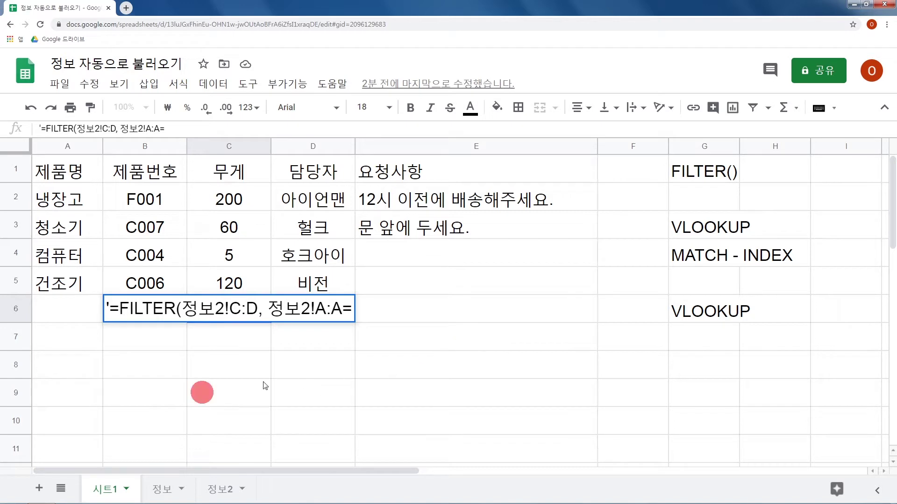
text(A)
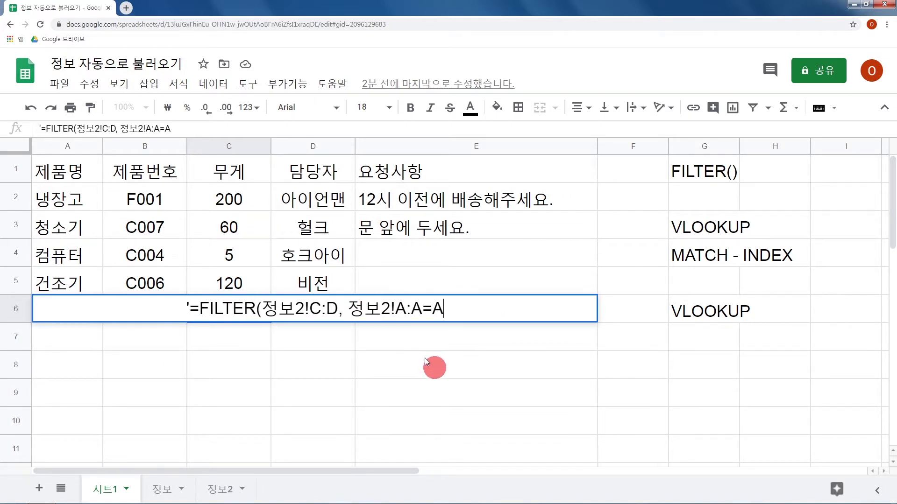
text(6, 정보2!)
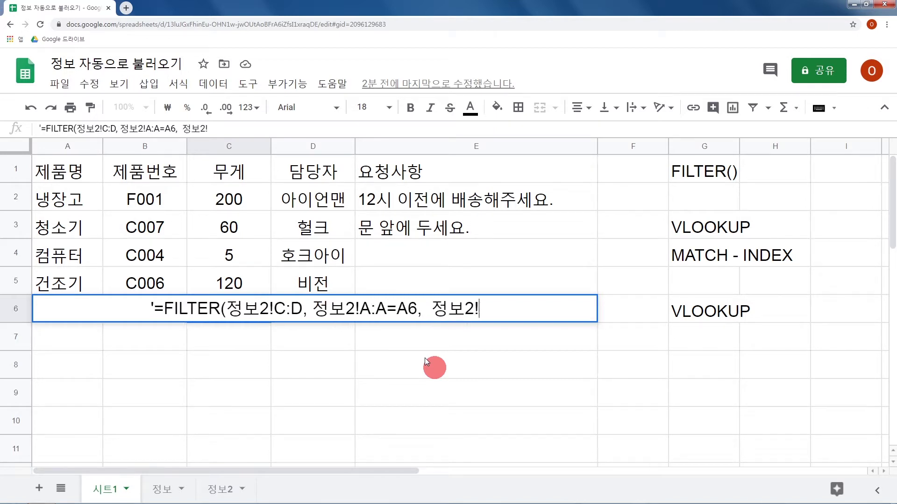
- Complete the second filter condition as 정보2!B:B=B6 and close the FILTER parenthesis
text(B:)
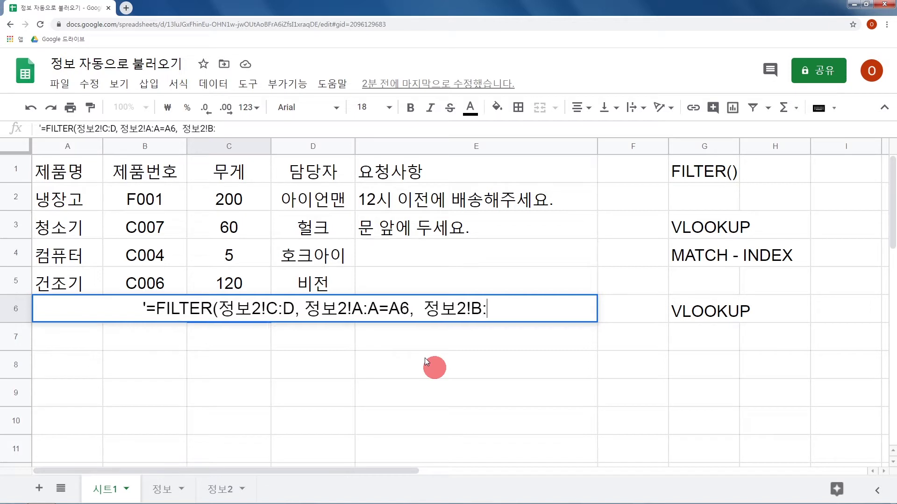
text(B=)
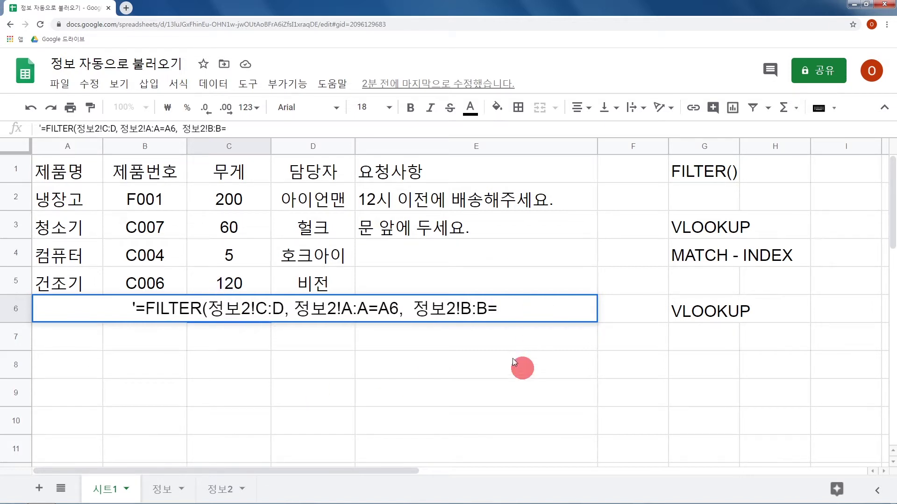
text(B6 )
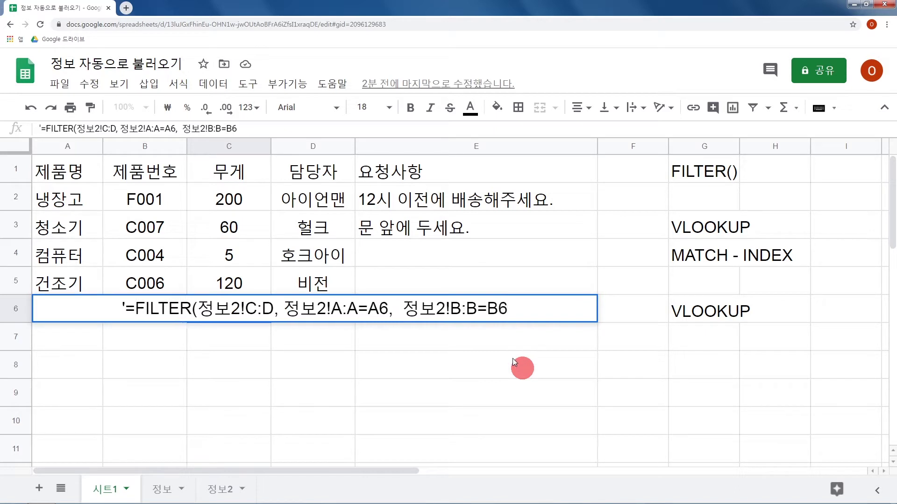
text())
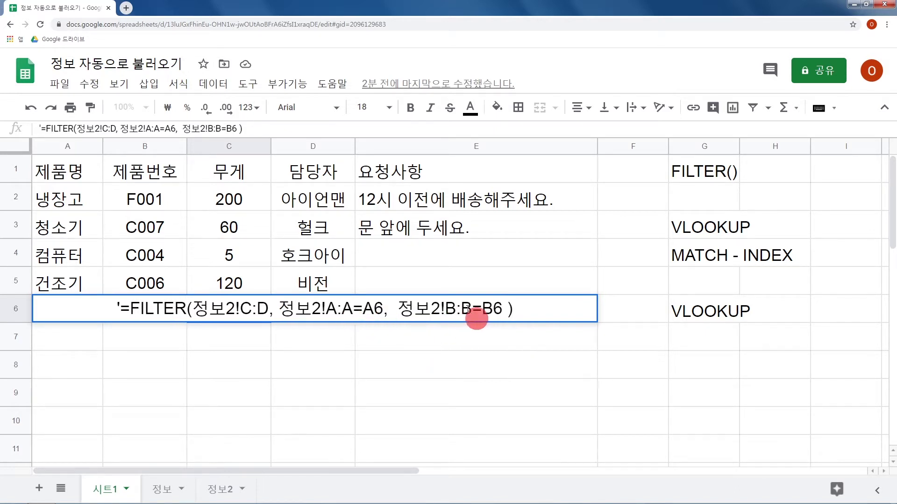
- Remove the leading apostrophe from the C6 text and commit it as a live FILTER formula
drag(242, 310, 267, 309)
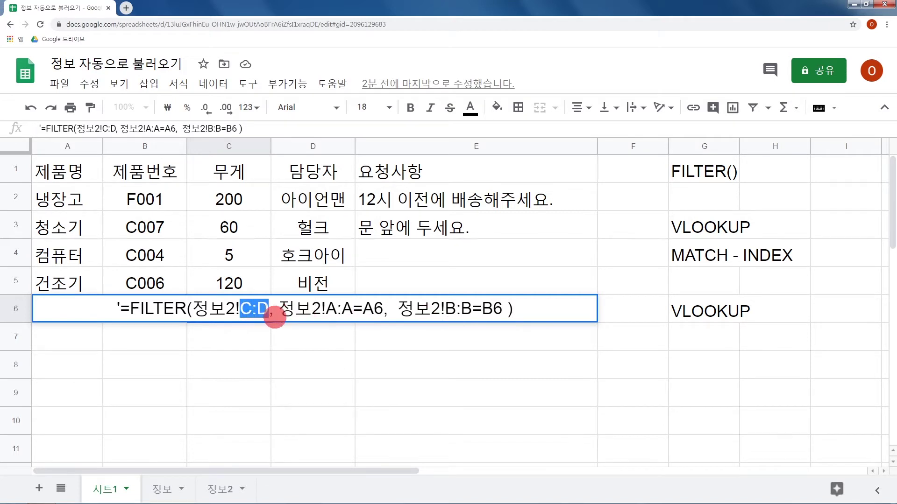
click(546, 306)
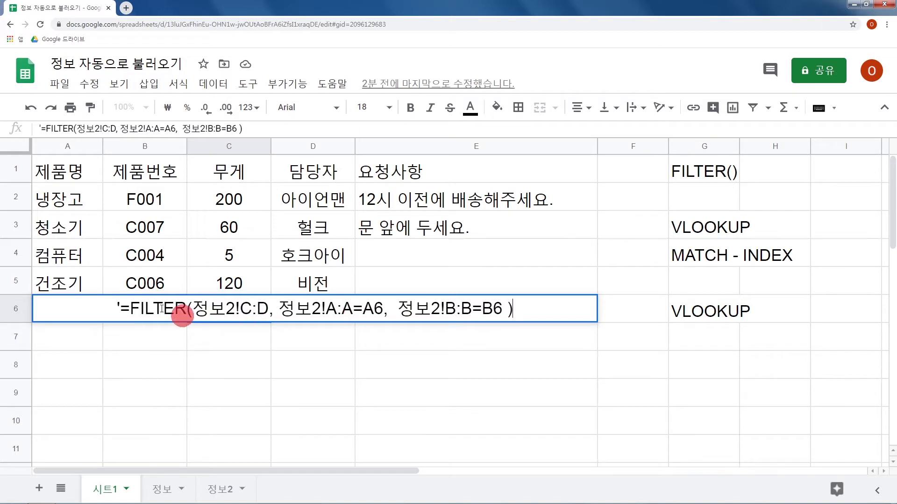
drag(122, 310, 117, 310)
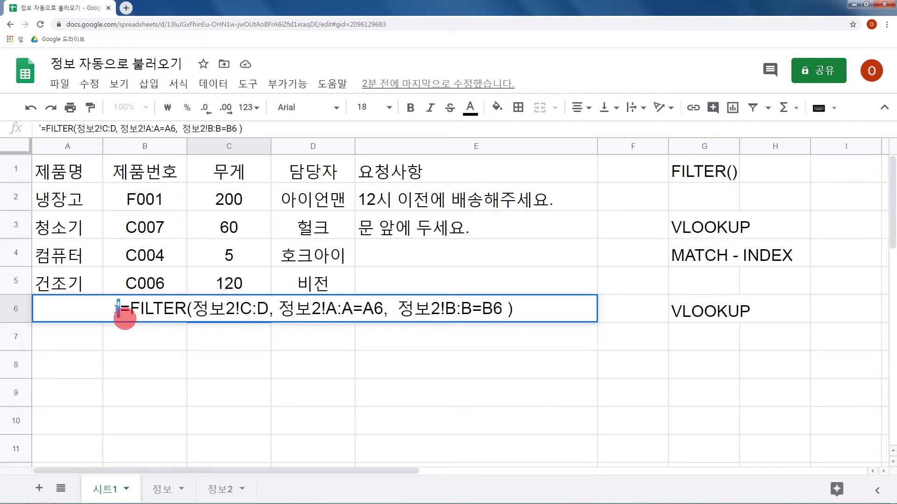
key(BackSpace)
key(Return)
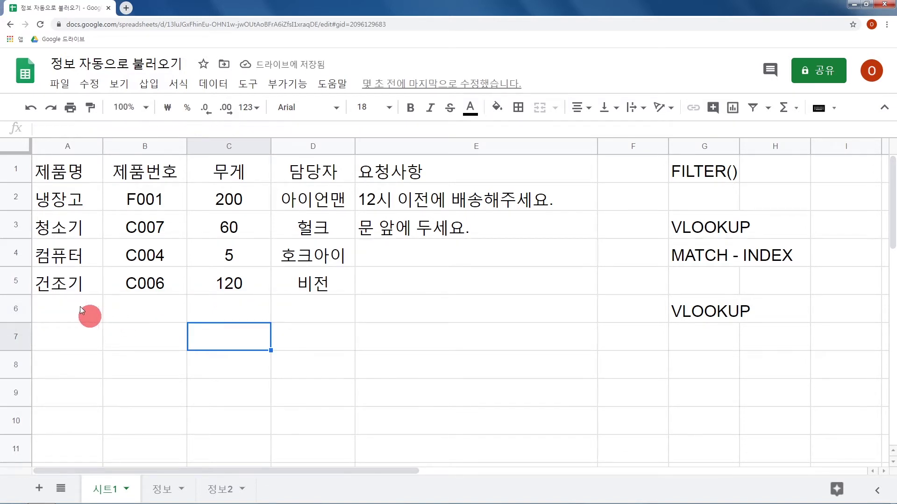
- In row 6 of 시트1, enter product name 냉장고 and product number R002, and check the results in C6:D6
click(80, 306)
text(SOD)
key(BackSpace)
key(BackSpace)
key(BackSpace)
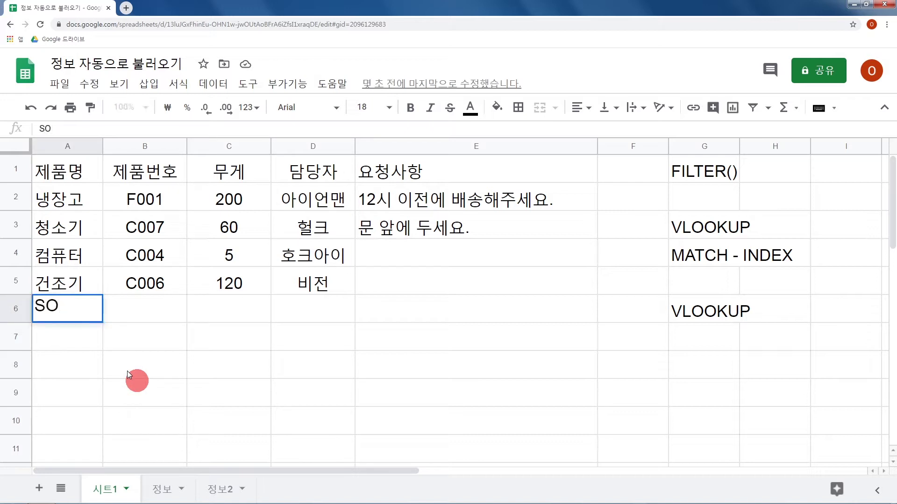
key(Hangul)
text(냉장고)
key(Tab)
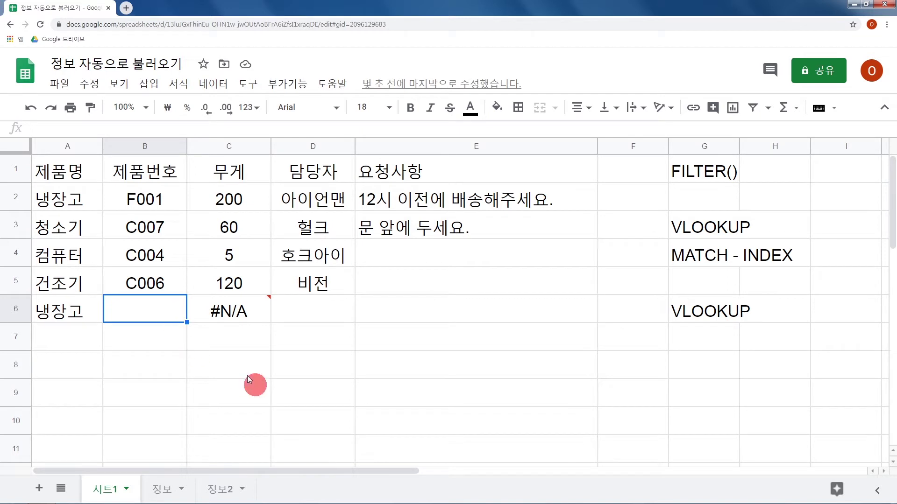
text(R002)
key(Return)
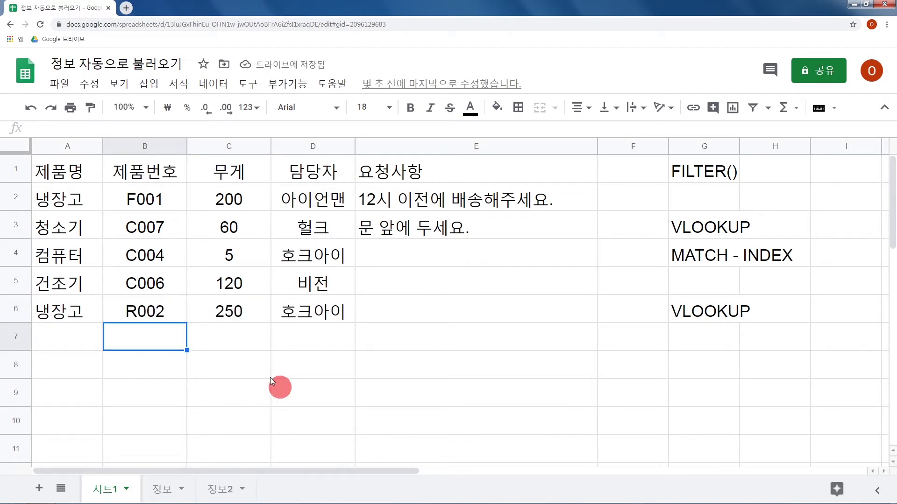
drag(262, 317, 317, 315)
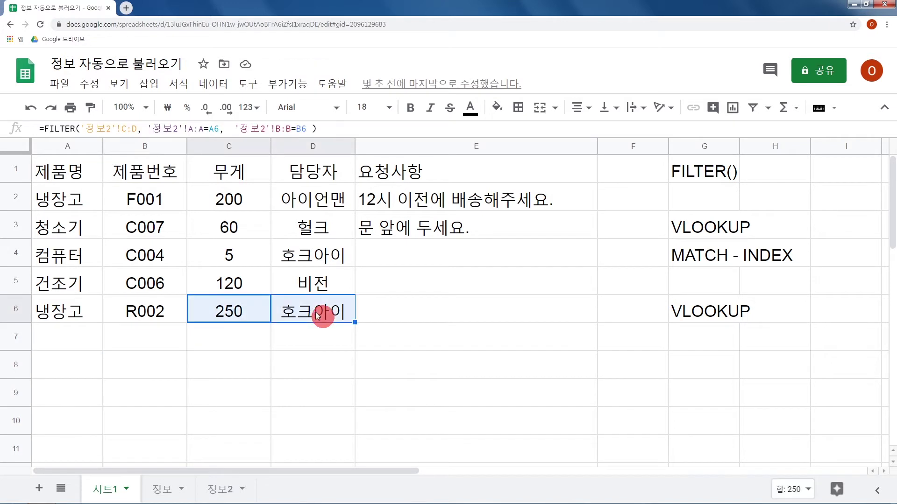
click(320, 343)
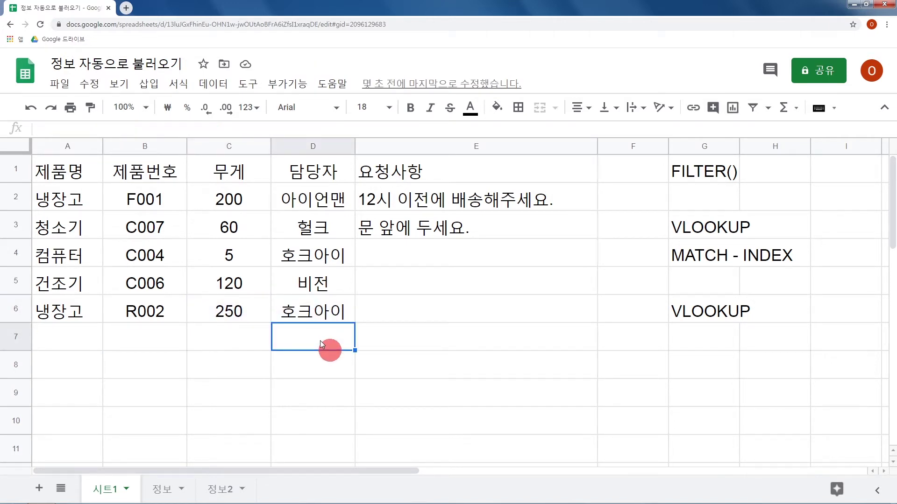
drag(243, 313, 243, 339)
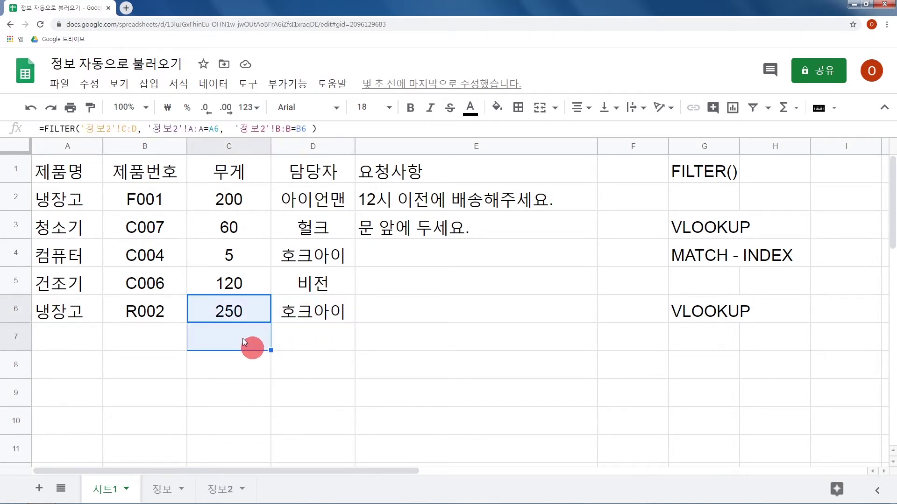
- In row 7, enter product name 에어컨 and product number A002, and check the results in C7:D7
click(68, 346)
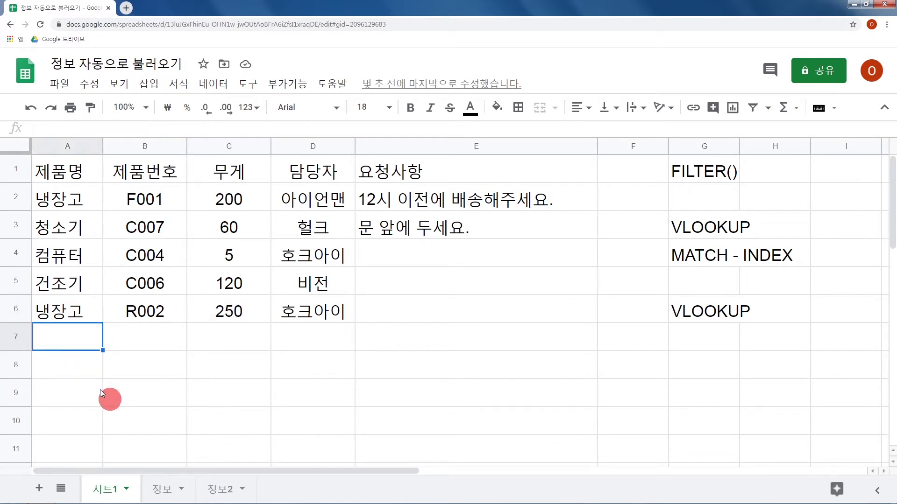
text(DPDJZJ)
key(BackSpace)
key(BackSpace)
key(BackSpace)
key(BackSpace)
key(BackSpace)
key(BackSpace)
text(에어컨)
key(Tab)
text(A002)
key(Return)
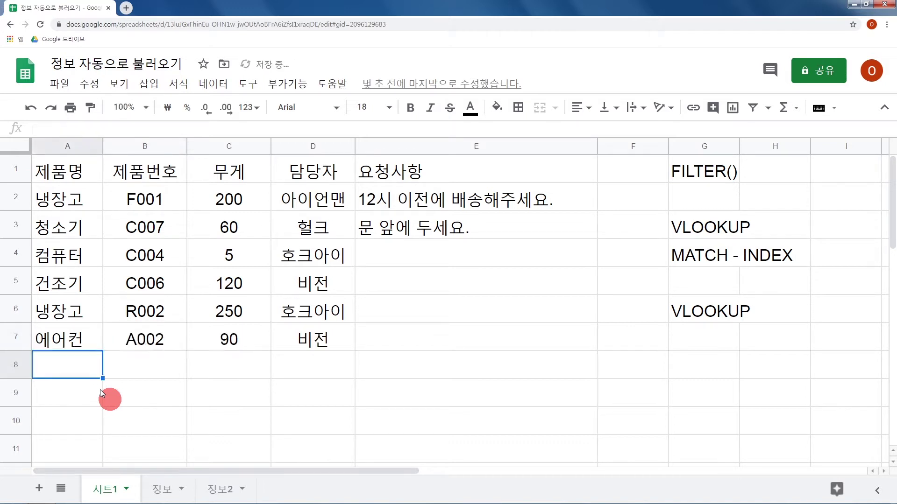
drag(237, 340, 322, 341)
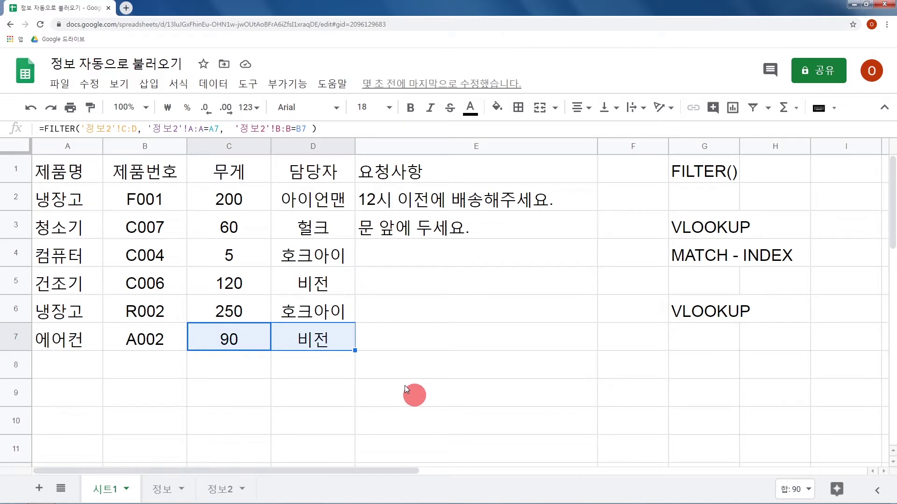
click(406, 390)
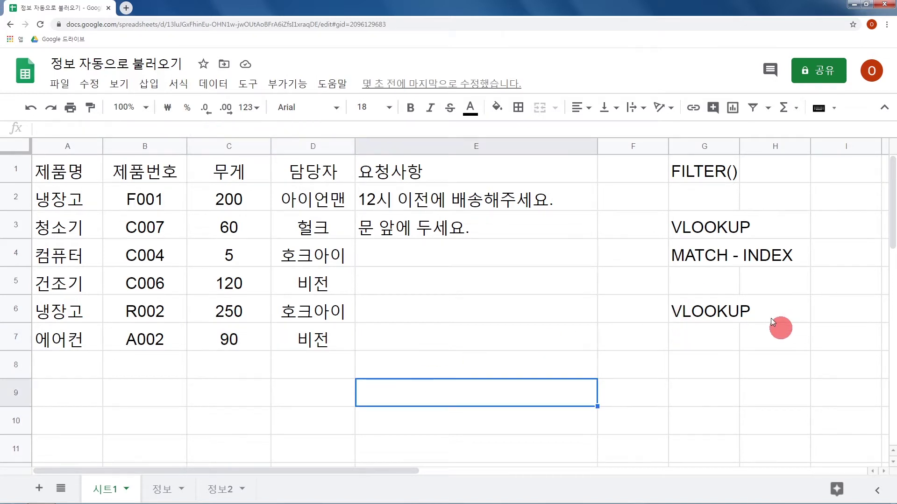
- Review the function notes in column G and the cells B4:D4 filled by the one-condition FILTER formula
click(718, 262)
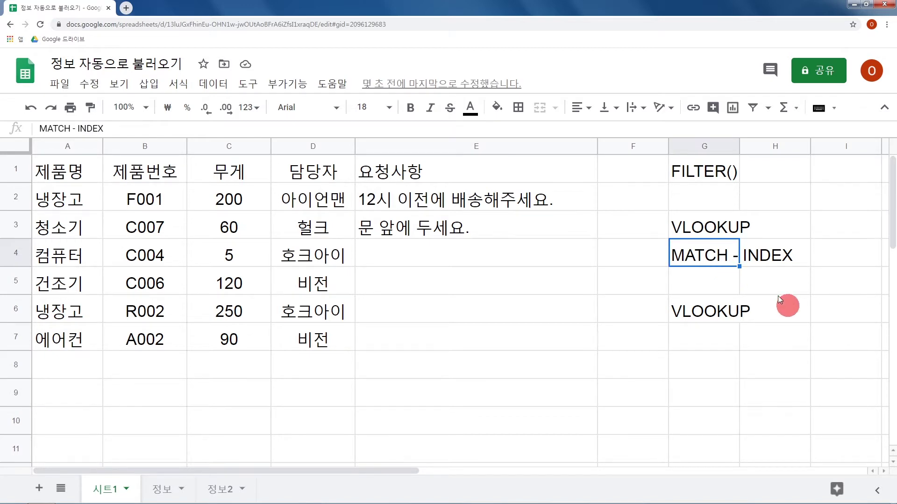
click(735, 181)
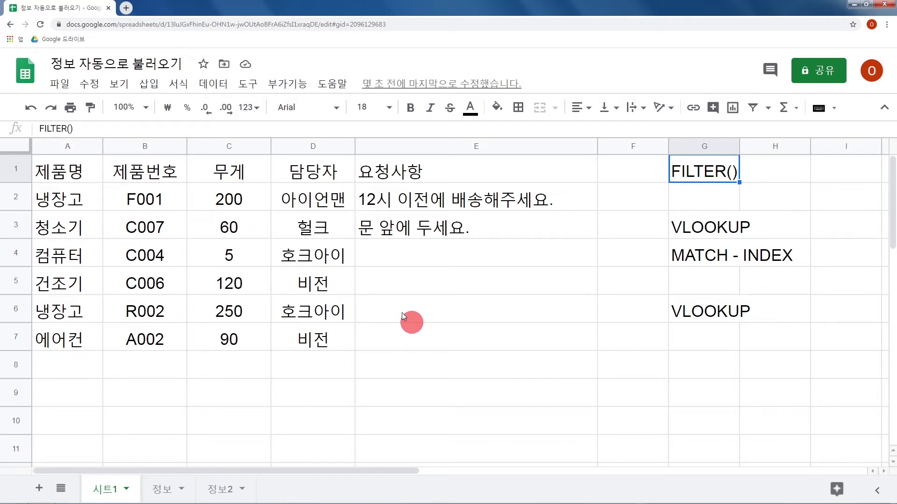
click(153, 245)
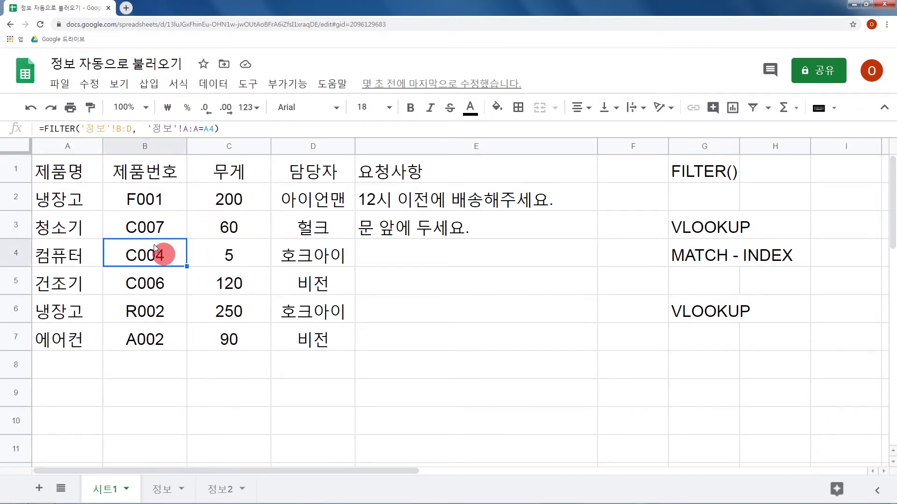
click(96, 251)
drag(121, 263, 303, 266)
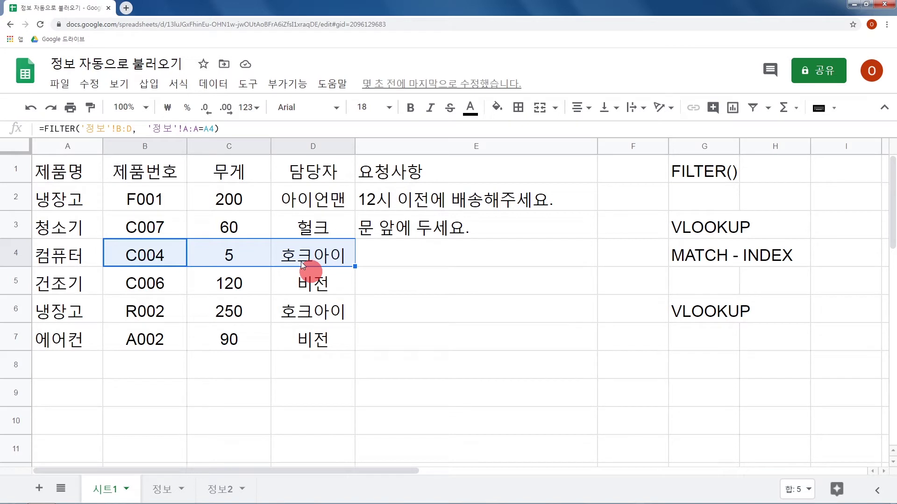
- Clear the contents of A5:D7 and check the FILTER formula in B4
drag(83, 276, 293, 340)
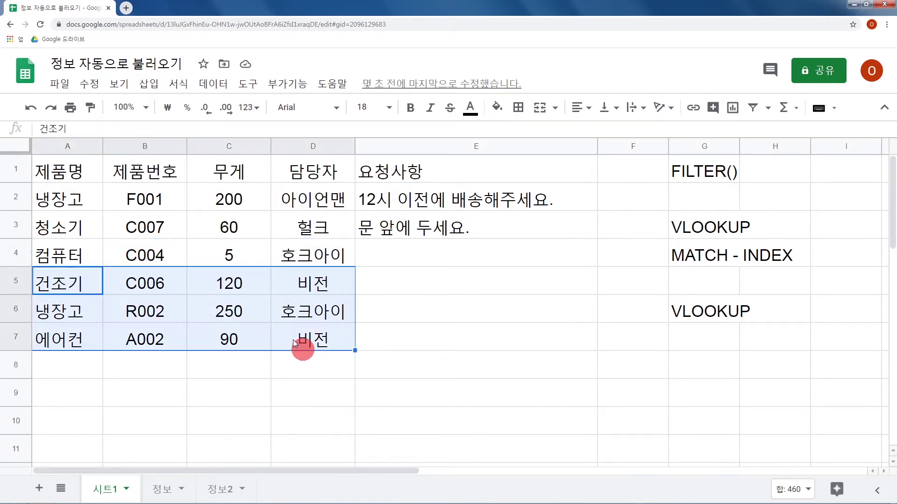
key(Delete)
click(151, 256)
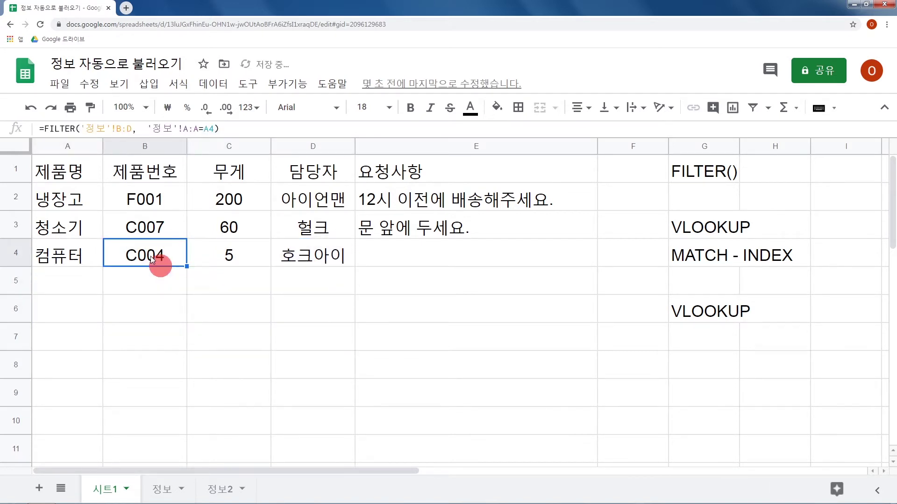
click(200, 308)
- On the 정보 sheet, enter a second product named 냉장고 in cell A9
click(161, 488)
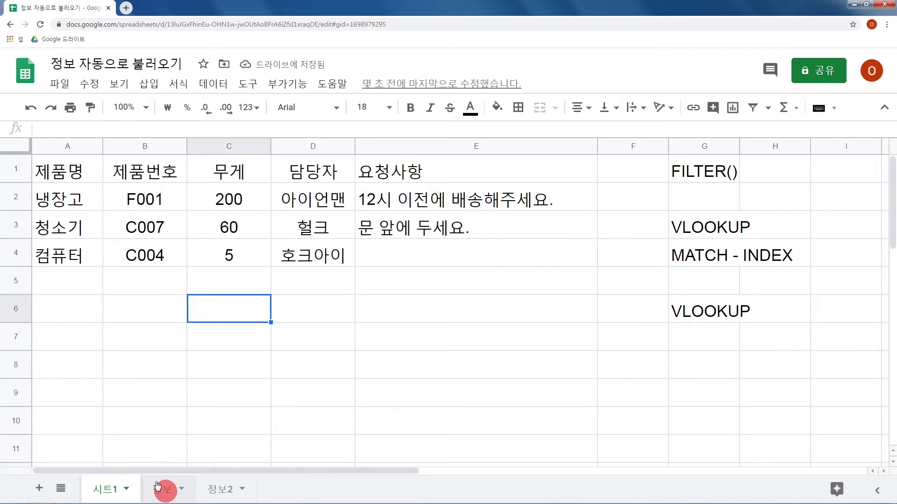
click(80, 394)
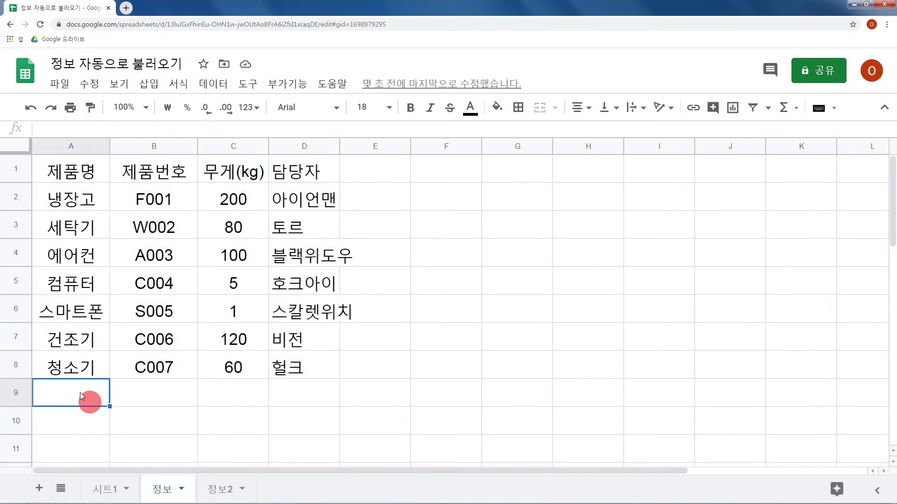
text(so)
key(BackSpace)
key(BackSpace)
key(Hangul)
text(넹)
key(BackSpace)
key(BackSpace)
text(ㅐㅇ장ㄱ)
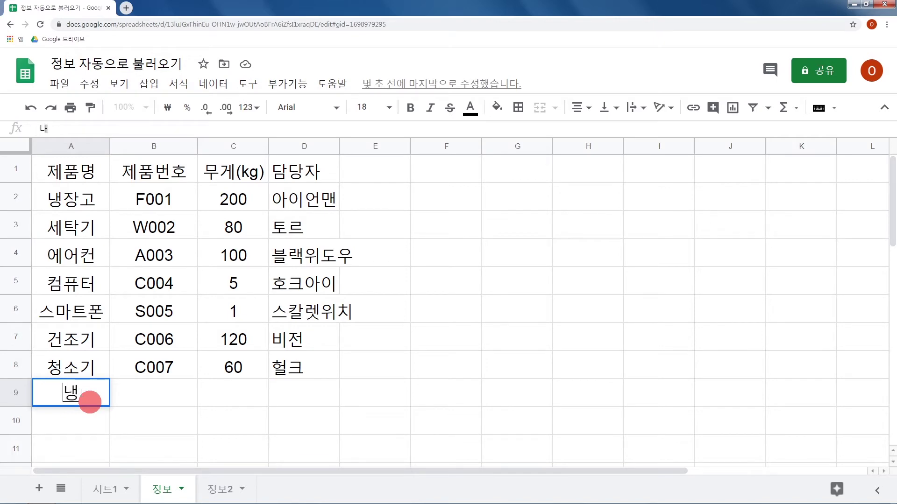
text(ㅗ)
- Complete row 9 of 정보 with product number F002, weight 250 and manager 스파이더맨
key(Tab)
text(F002)
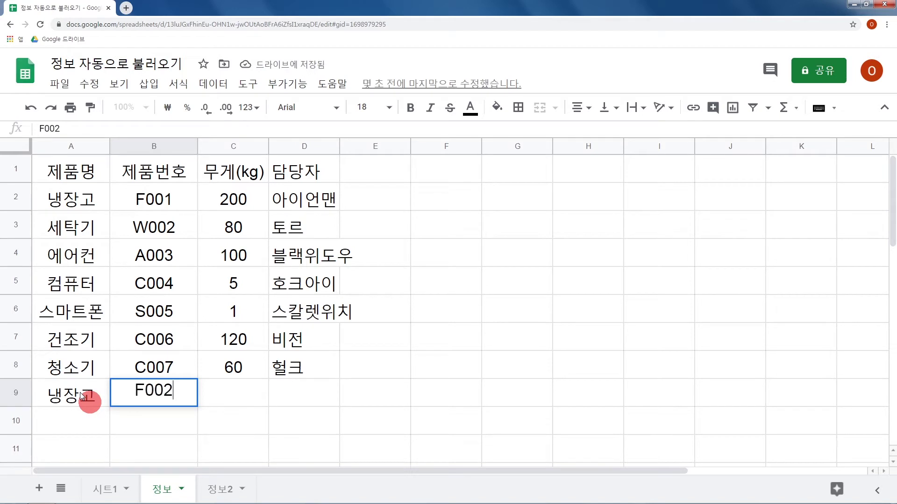
key(Tab)
text(250)
key(Tab)
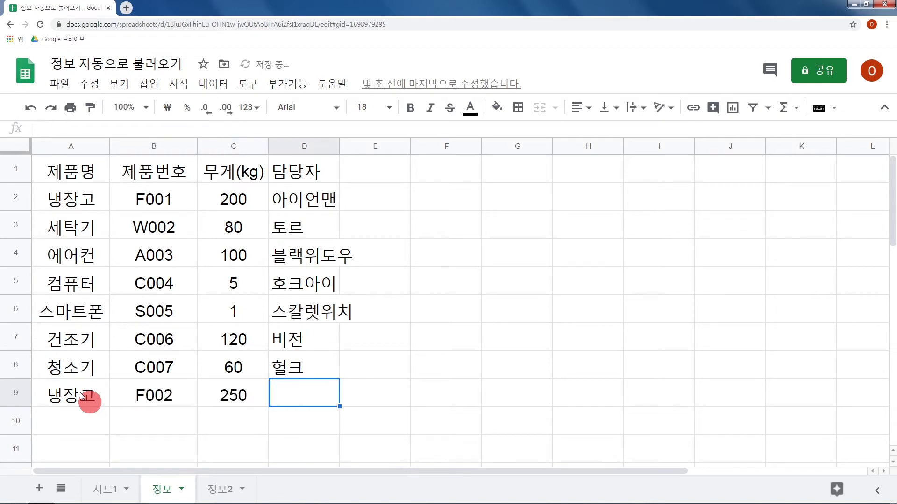
text(스파이더맨)
key(Return)
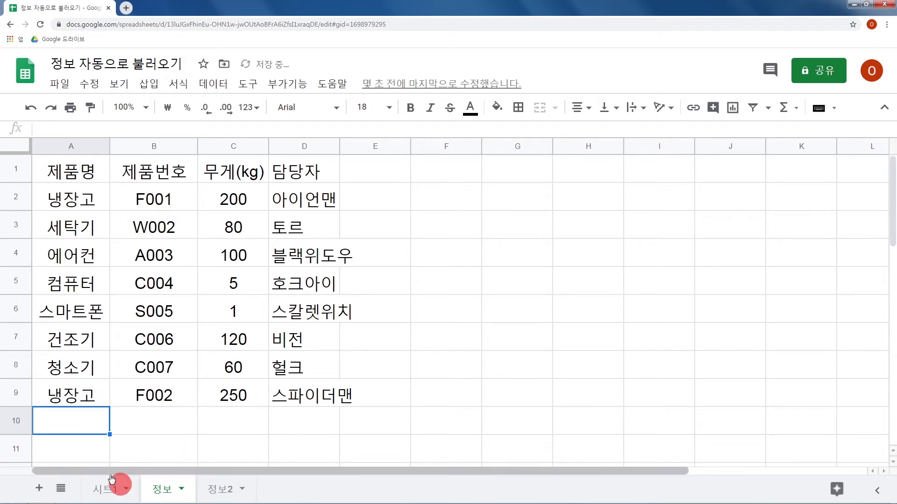
- Inspect the FILTER formula in cell B2 of 시트1
click(104, 489)
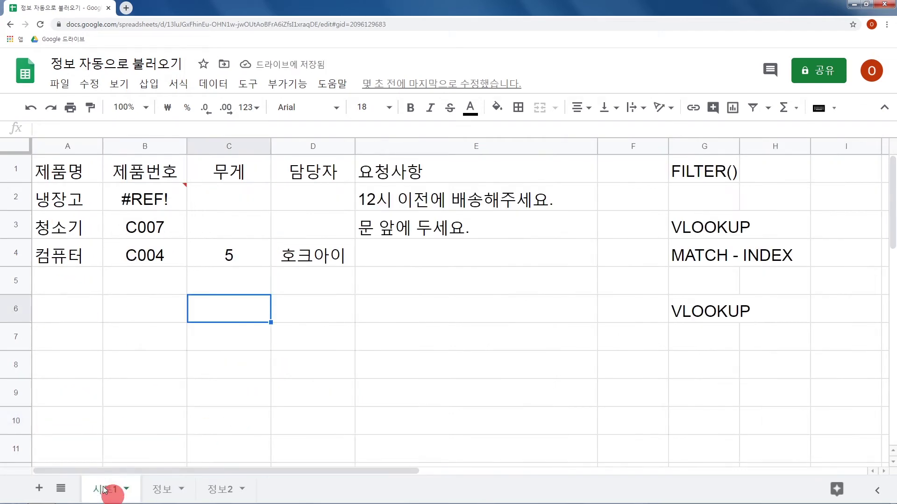
click(182, 206)
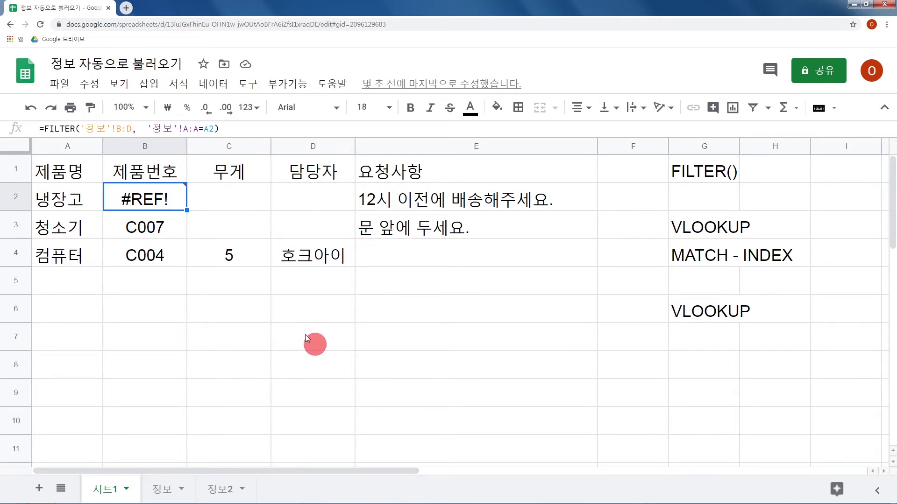
- In cell G2 of the 정보 sheet, begin a FILTER formula written as text: '=FILTER(A:
click(162, 489)
click(509, 198)
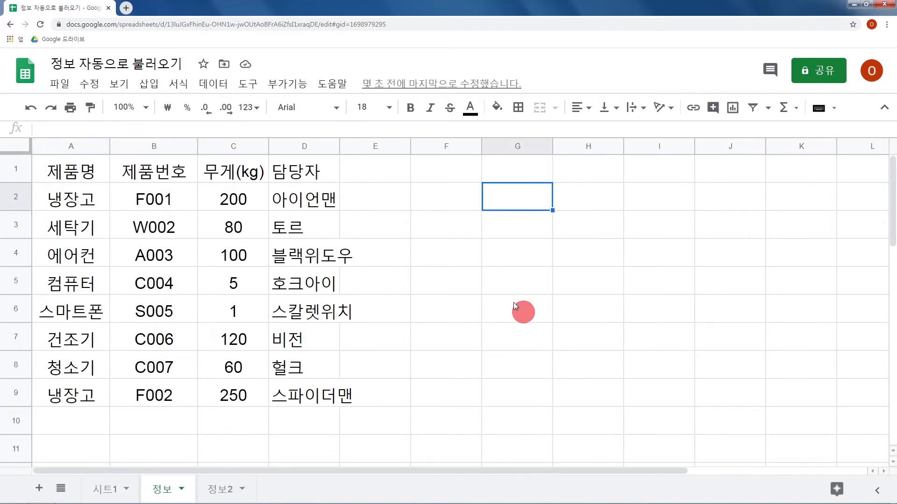
text(=랴ㅣ)
key(BackSpace)
key(BackSpace)
key(BackSpace)
key(BackSpace)
text(')
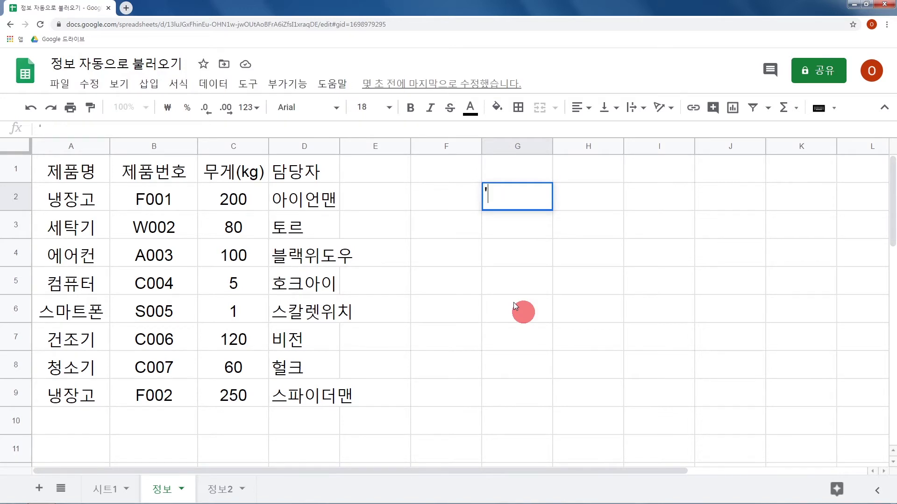
text(FILTER)
key(BackSpace)
key(BackSpace)
key(BackSpace)
key(BackSpace)
key(BackSpace)
key(BackSpace)
text(=FILTER(A:)
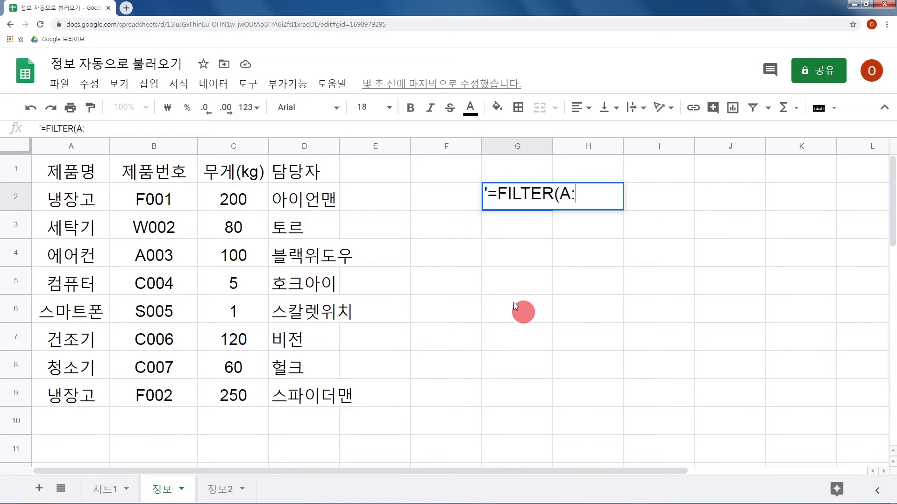
- Complete the G2 formula as =FILTER(A:D,A:A="냉장고"), remove its leading apostrophe and commit it as a live formula
text(D,A:A=)
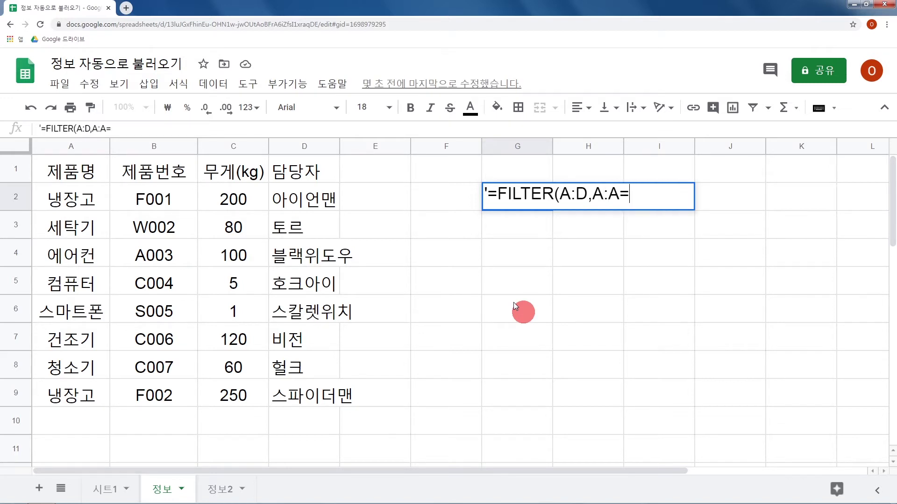
text("냉장고"))
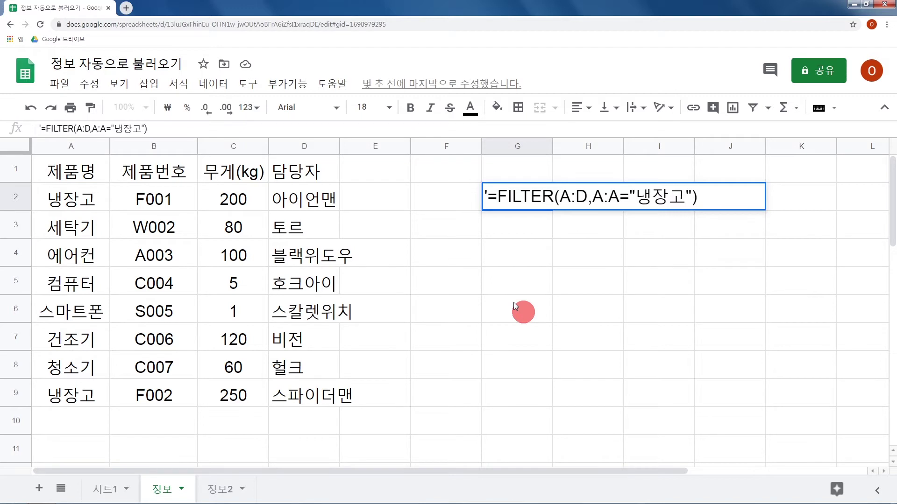
drag(489, 201, 480, 200)
key(BackSpace)
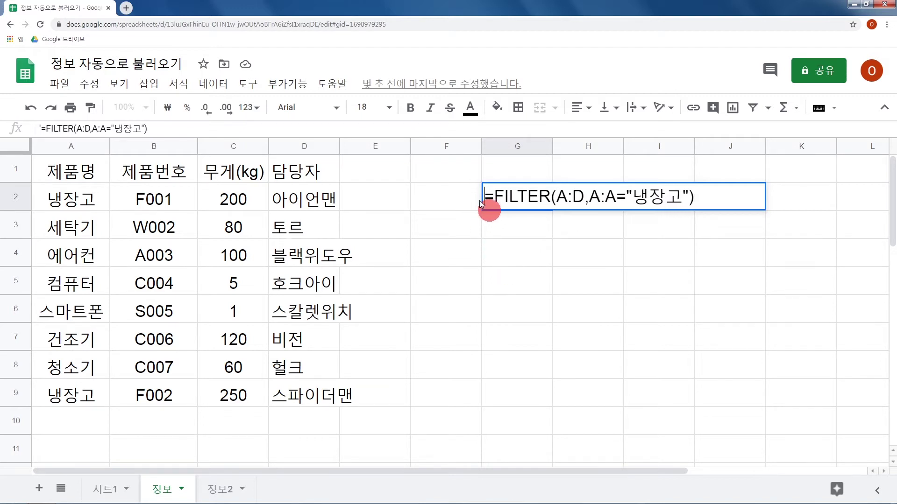
key(Return)
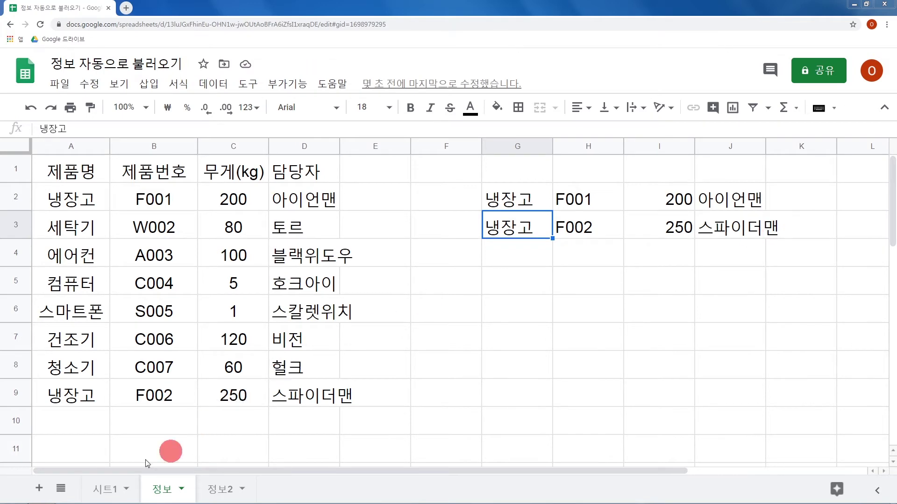
- Compare the B2 formula on 시트1 with the FILTER output in H2:J3 on 정보, and return to 시트1
click(99, 488)
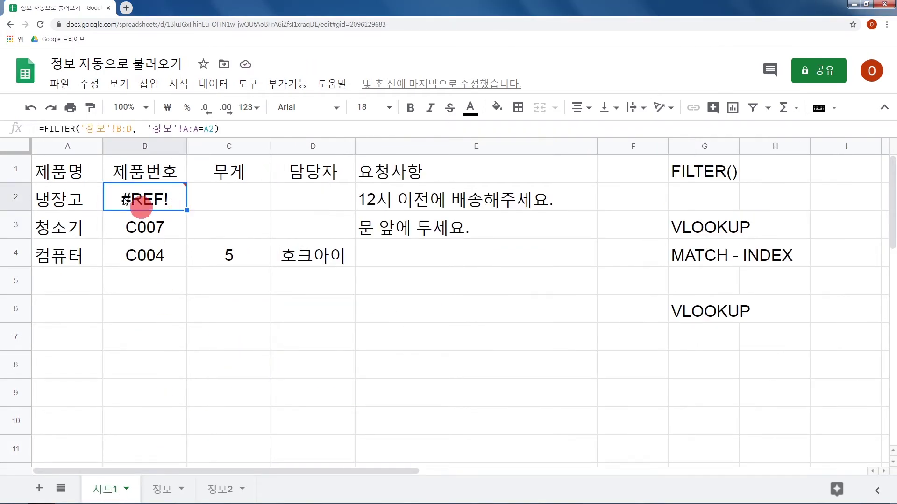
click(172, 498)
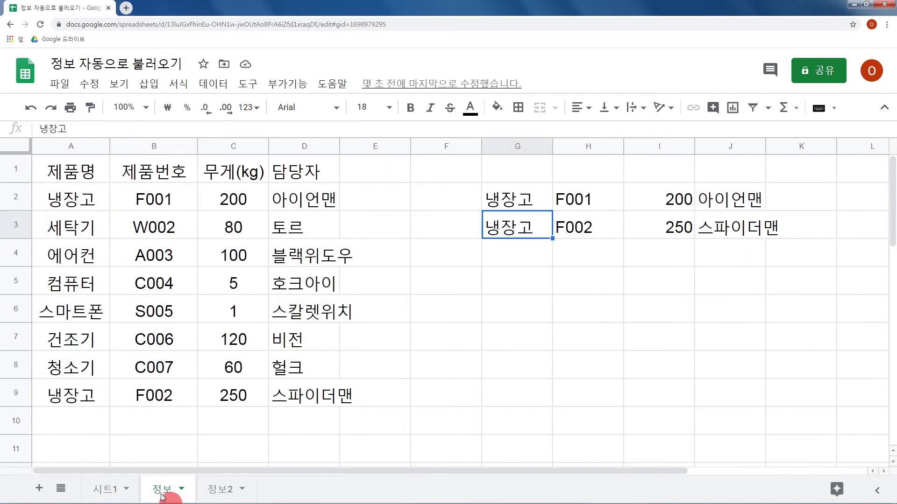
drag(614, 199, 722, 274)
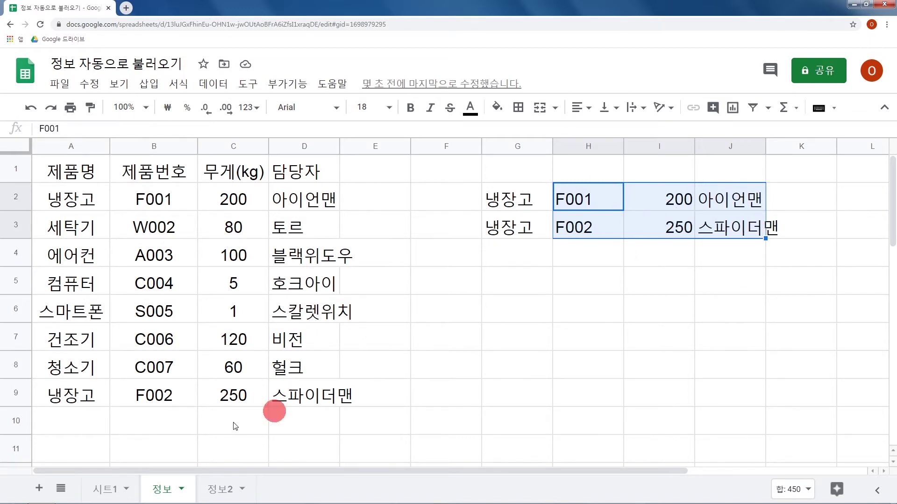
click(101, 488)
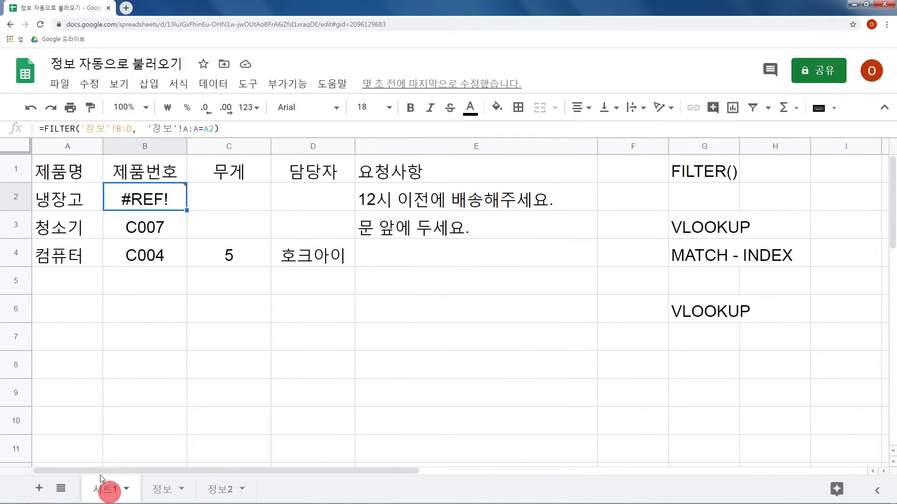
- Check the error on B2 of 시트1 and clear the FILTER formula from B3
click(147, 228)
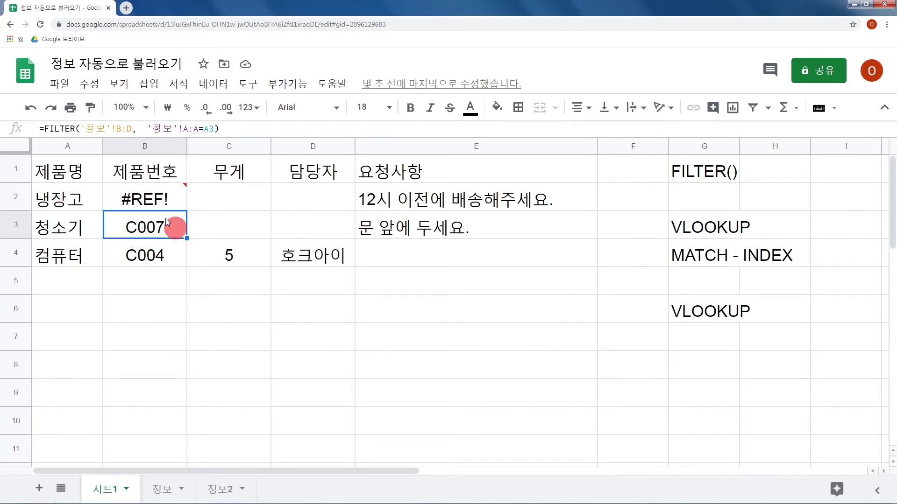
click(170, 200)
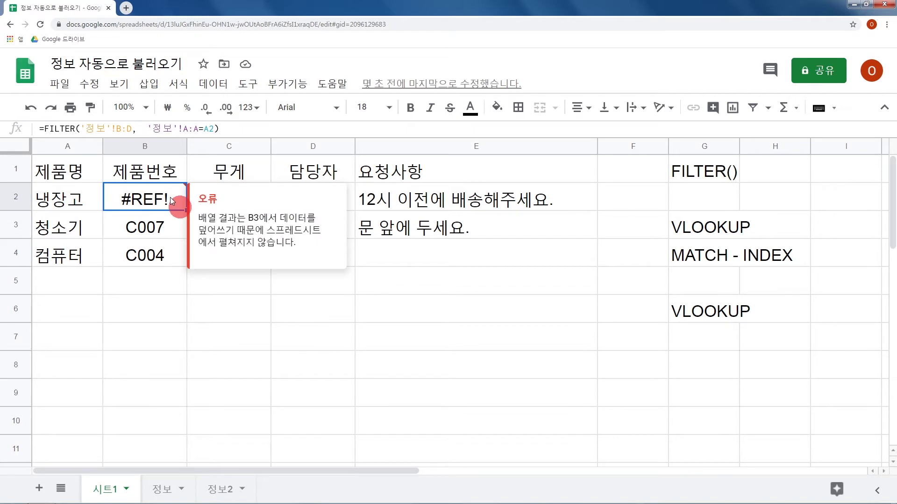
click(160, 228)
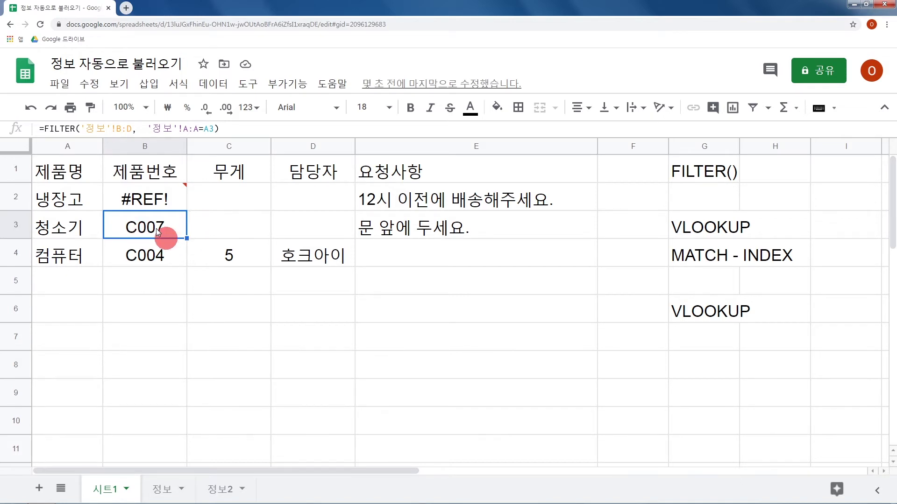
key(Delete)
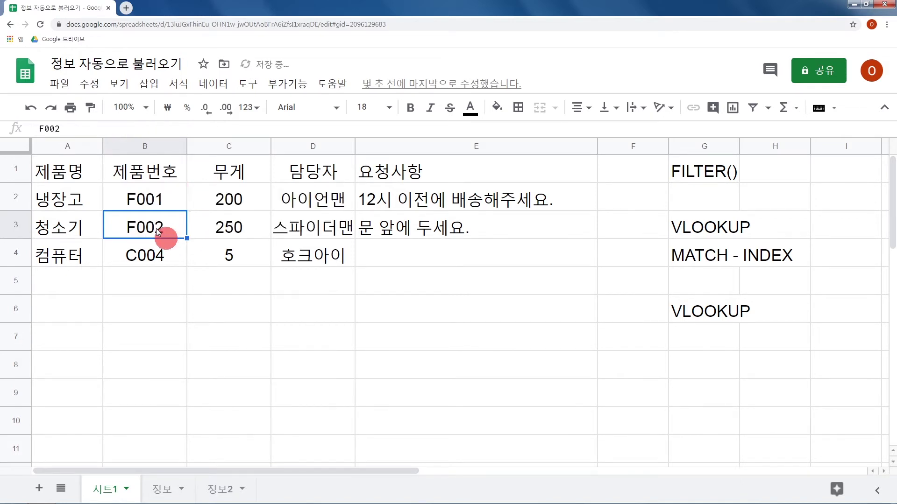
- Examine the FILTER output across B2:D3 against the product names in A2 and A3
key(Up)
shift+click(298, 228)
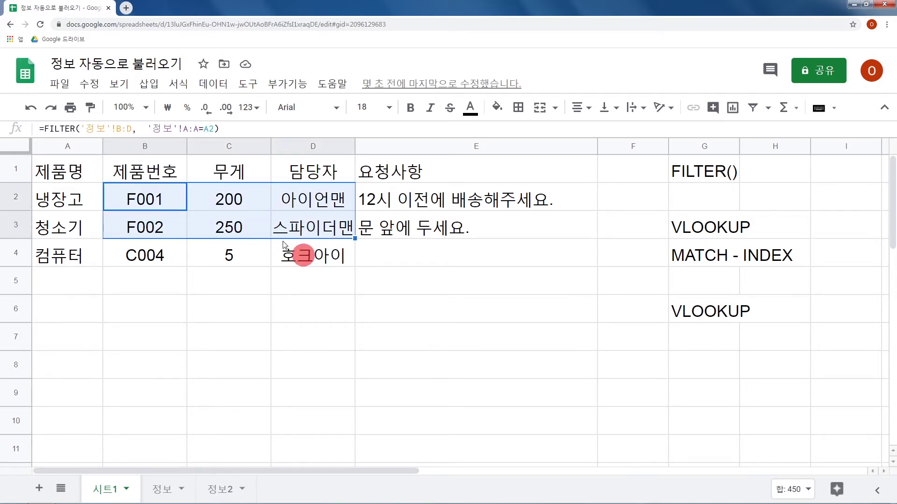
click(119, 226)
click(80, 227)
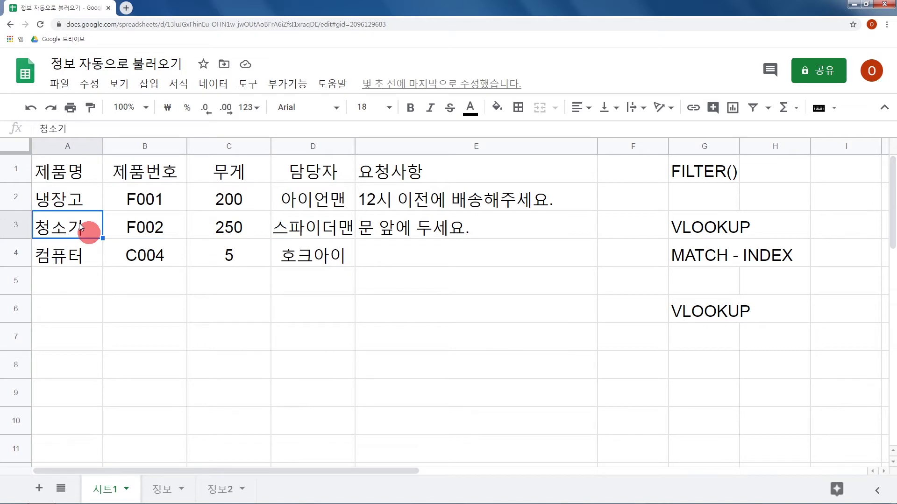
click(76, 199)
drag(141, 199, 303, 229)
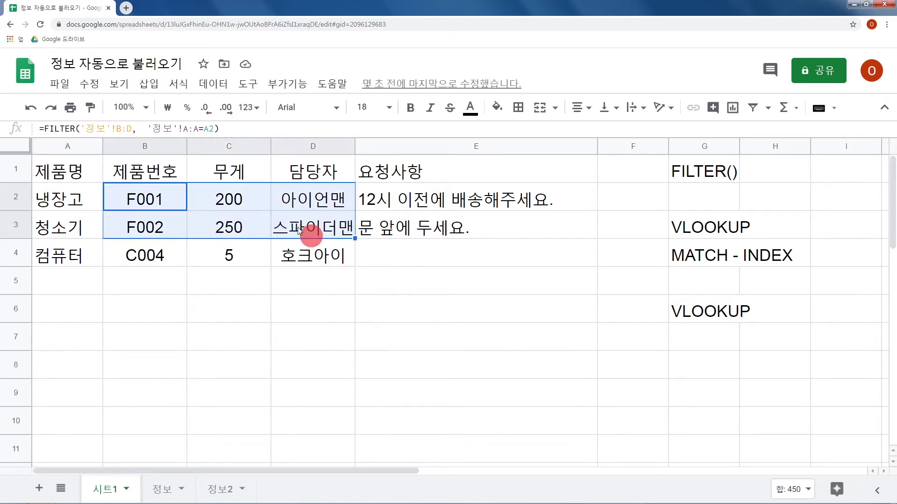
- Copy the FILTER formula from B4 into B3
click(158, 253)
key(ctrl+c)
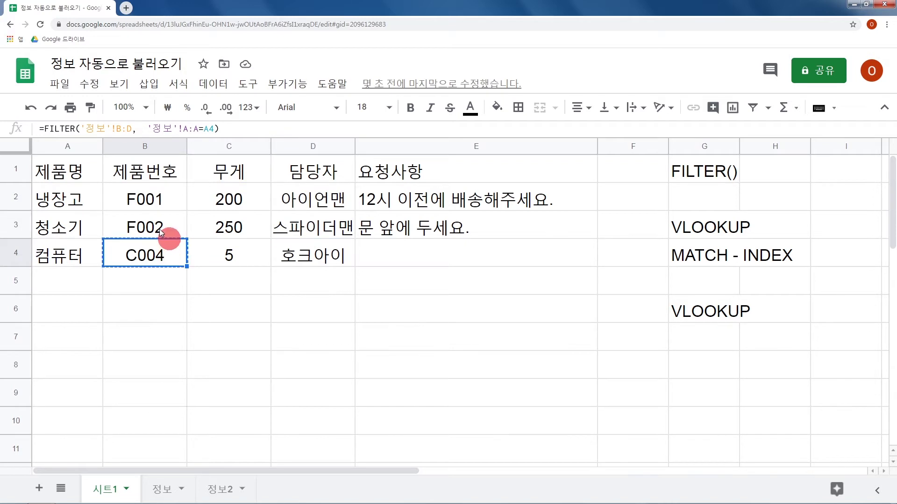
click(161, 229)
key(ctrl+v)
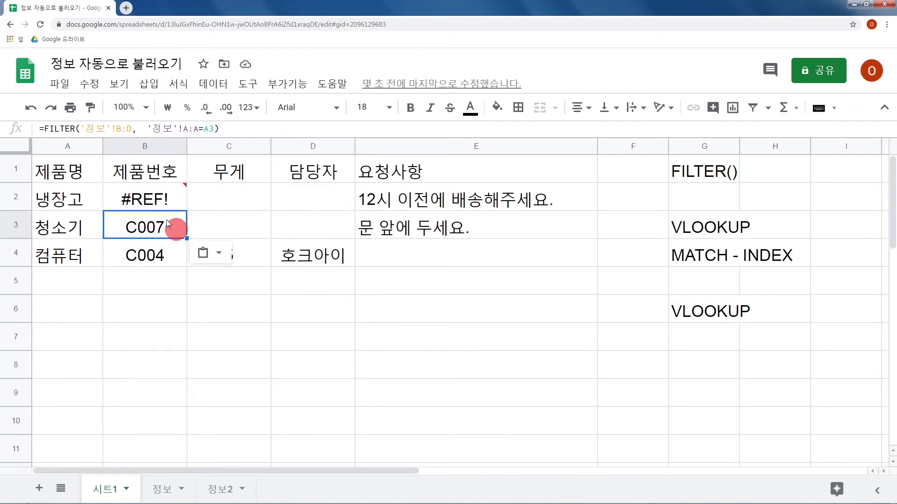
- Check the 청소기 row A8:D8 and the 냉장고 entry in A9 on the 정보 sheet, and return to 시트1
click(76, 203)
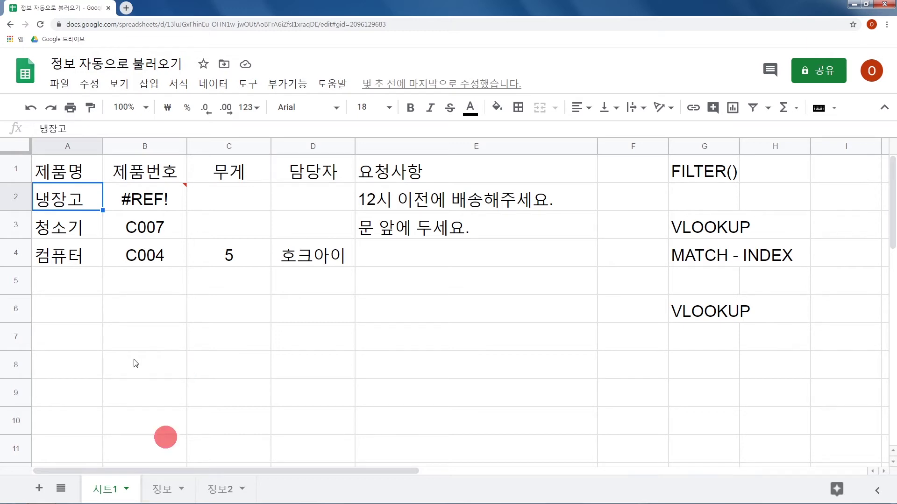
click(163, 494)
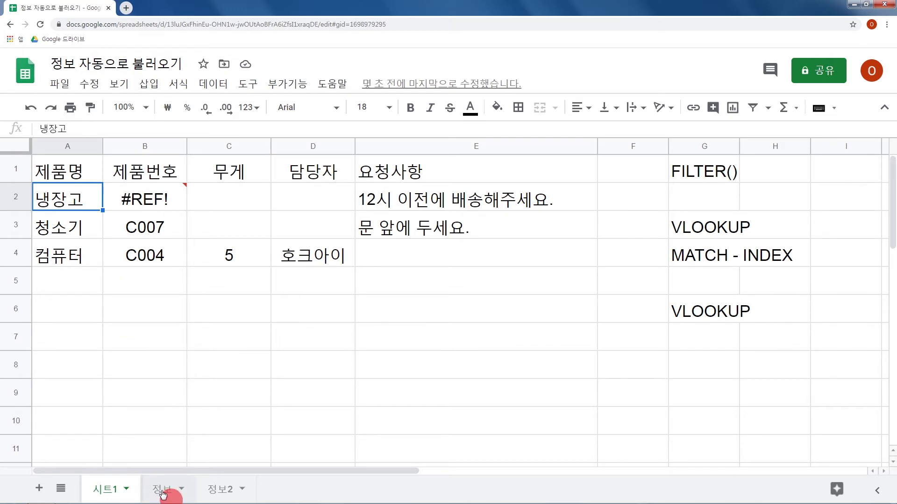
drag(82, 370, 308, 362)
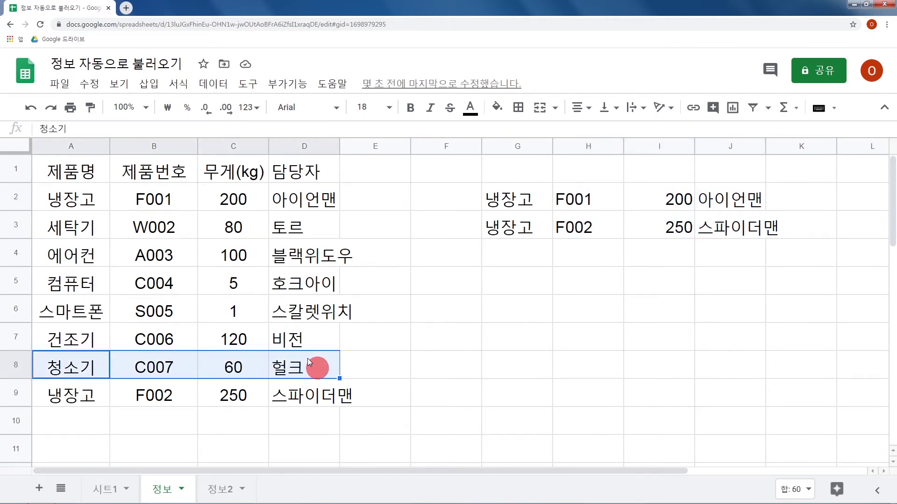
key(Down)
click(110, 491)
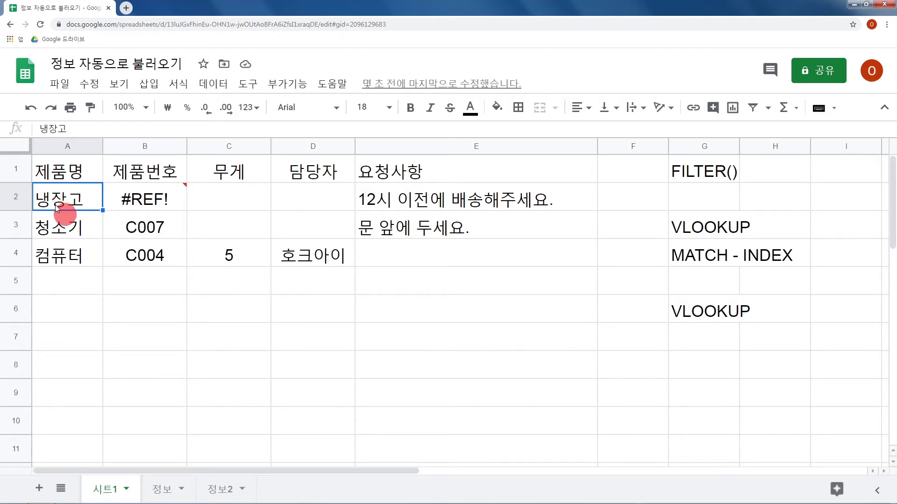
- Review the product names in column A of 시트1 and the FILTER formula in B4
click(65, 257)
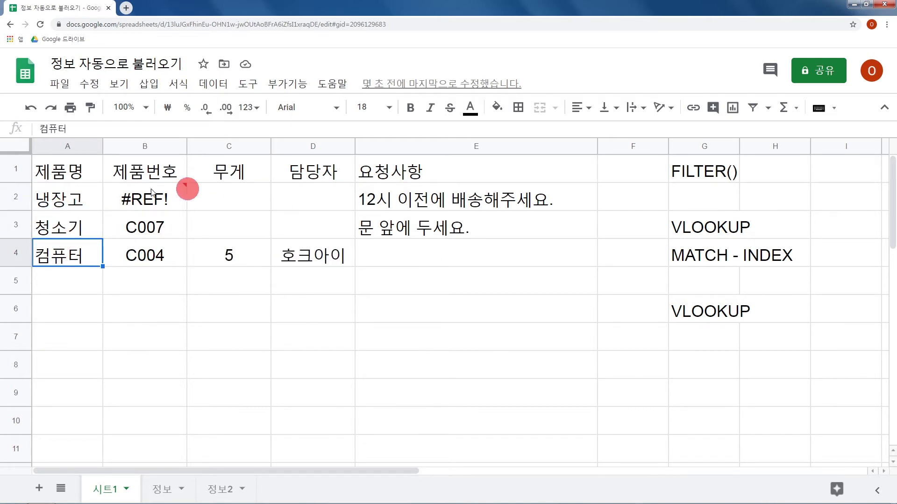
click(82, 205)
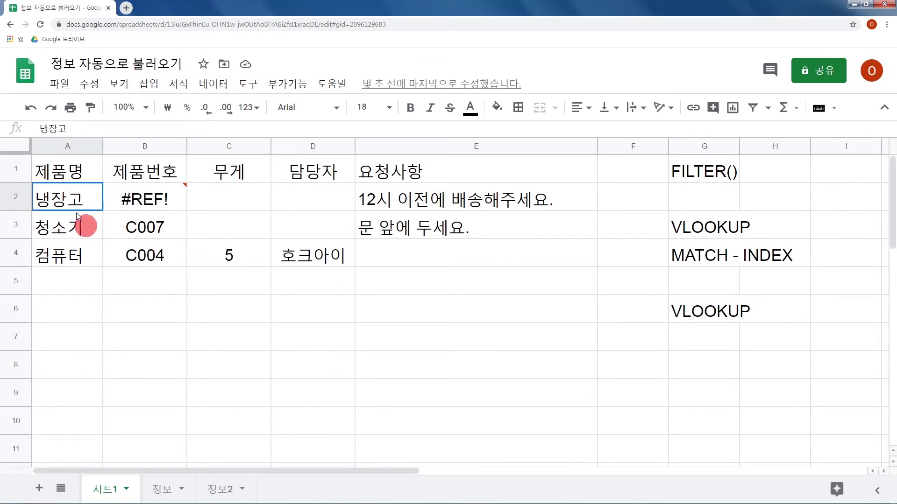
click(77, 231)
click(75, 255)
click(76, 283)
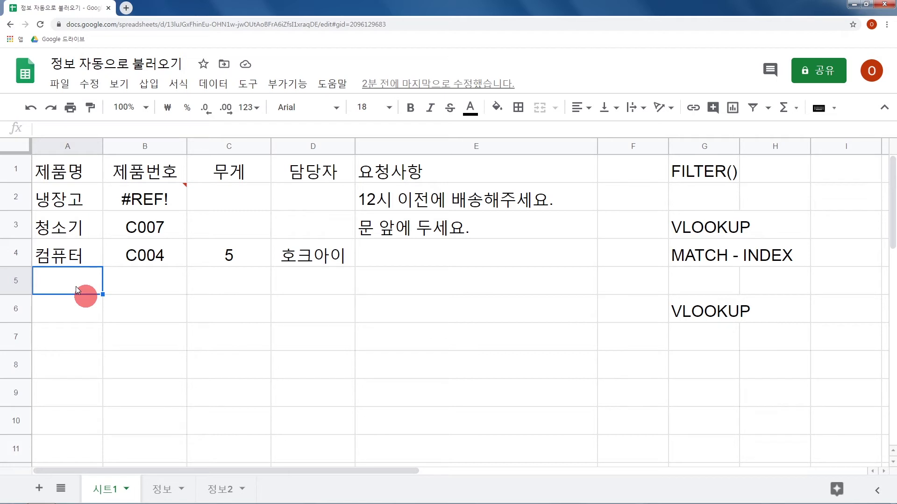
click(71, 259)
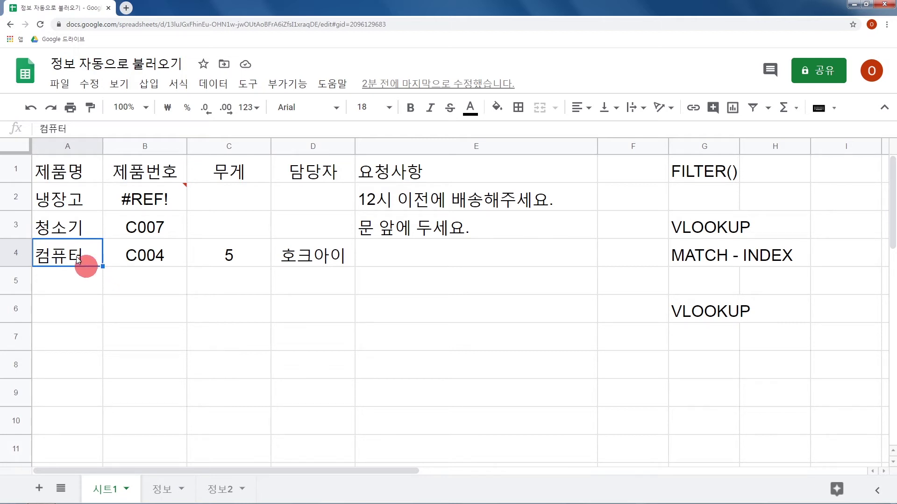
click(128, 262)
click(91, 256)
click(135, 257)
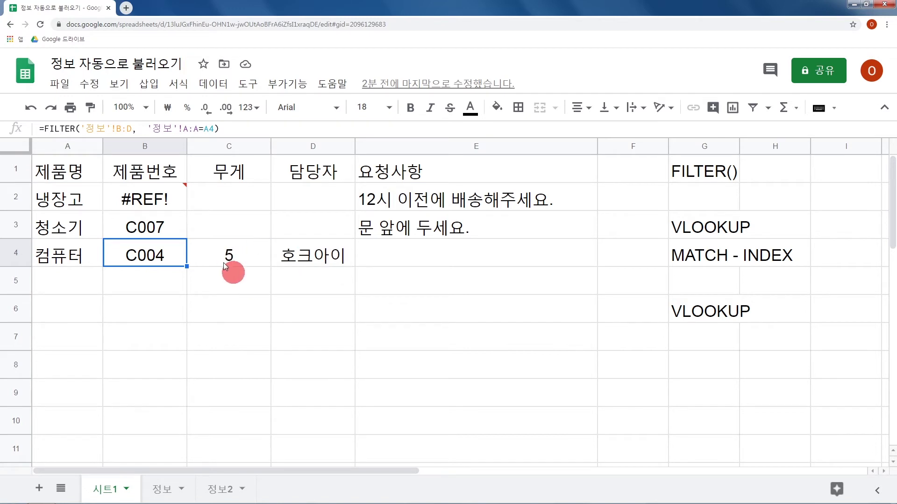
- Go through the product names in A2:A4 again and read the error note on B2
click(67, 257)
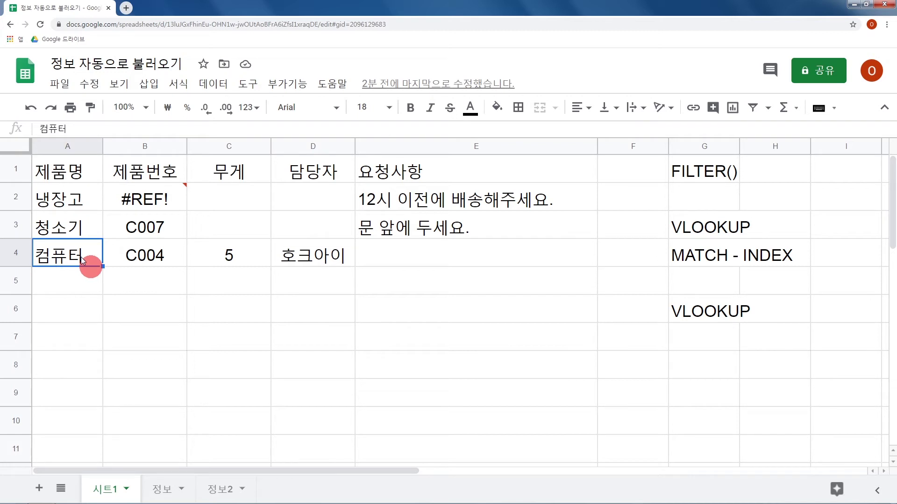
click(74, 205)
click(77, 233)
click(73, 258)
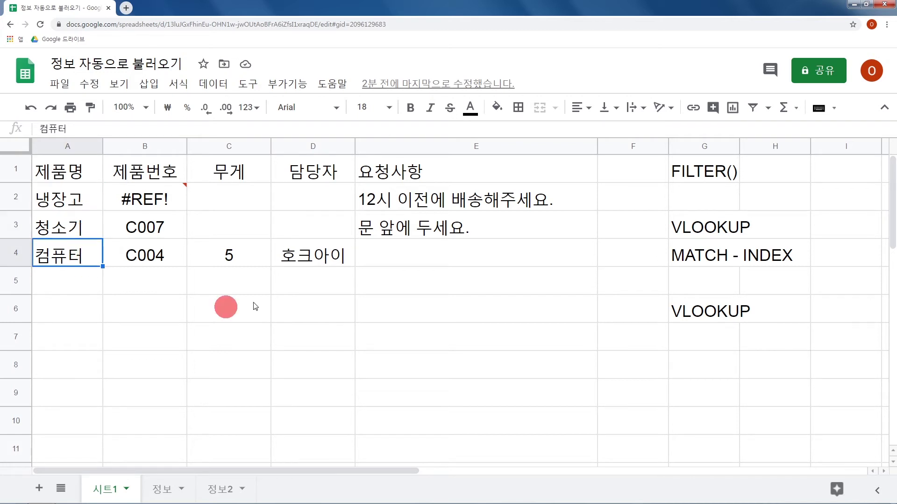
mouse_move(161, 202)
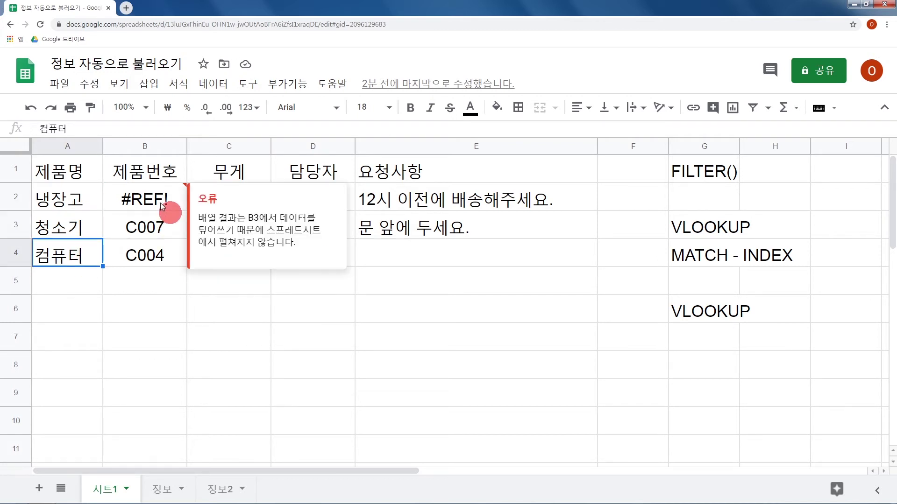
click(89, 198)
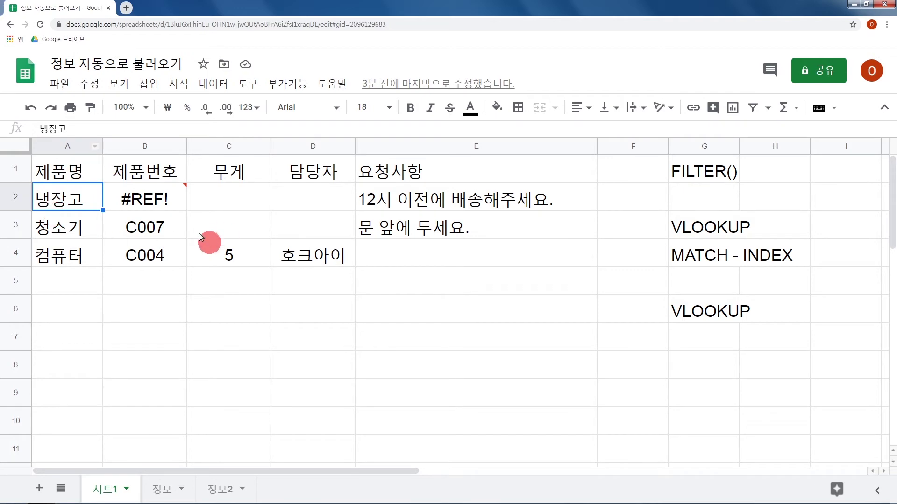
- Locate the duplicate 냉장고 rows 2 and 9 on the 정보 sheet and view the row options for row 9
click(160, 488)
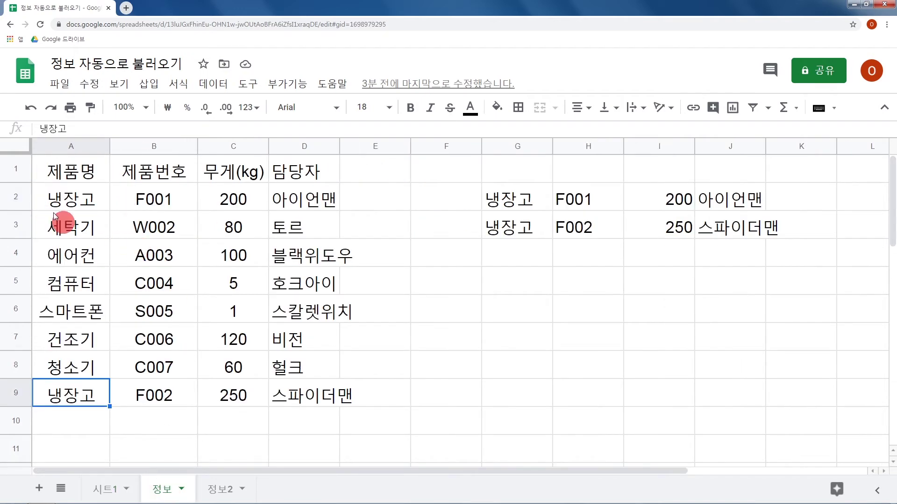
drag(48, 198, 292, 197)
drag(105, 396, 304, 396)
right_click(14, 397)
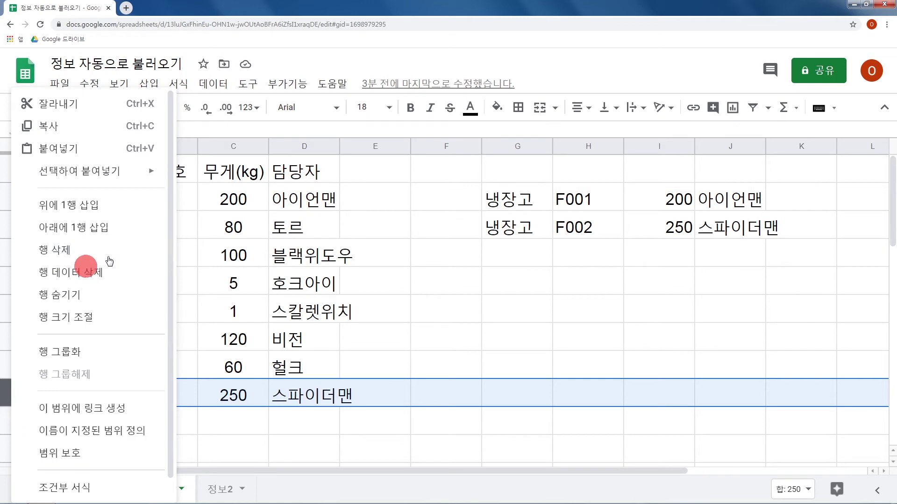
click(305, 257)
- Compare the two 냉장고 records in A2:D2 and A9:D9 by product name and product number
drag(93, 201, 290, 405)
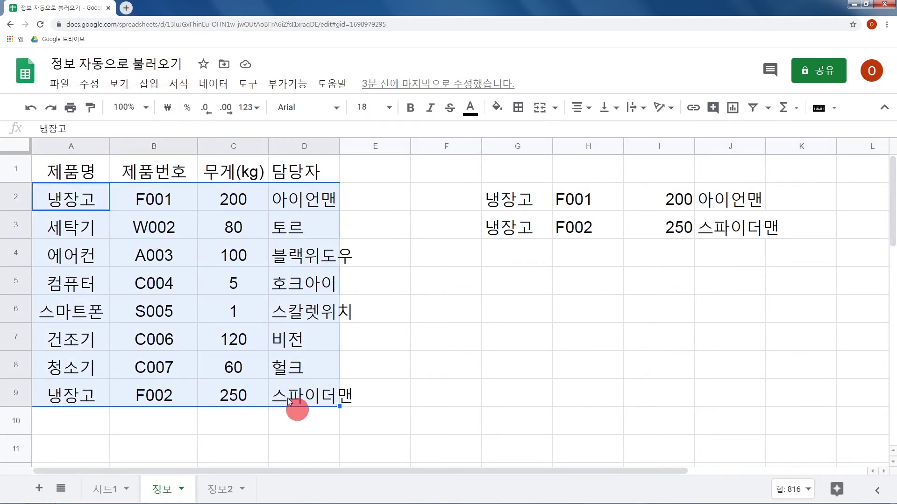
click(277, 389)
drag(93, 201, 329, 217)
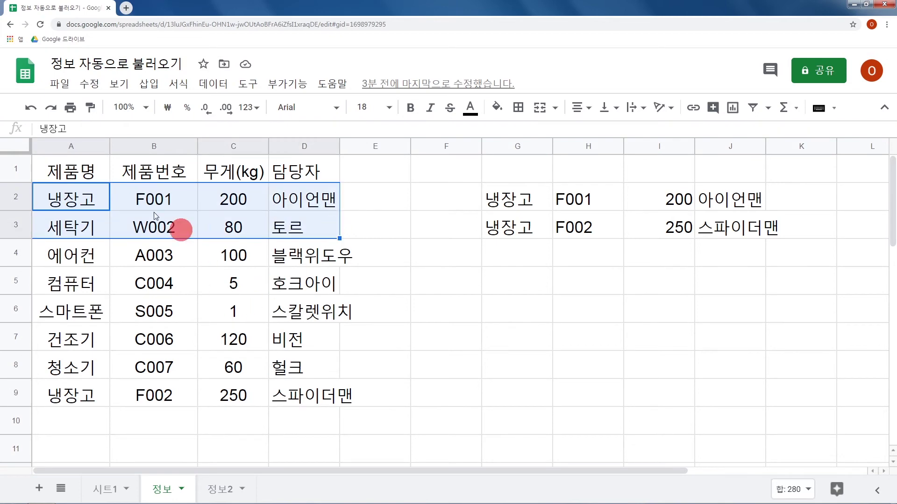
drag(108, 203, 314, 202)
drag(116, 391, 306, 388)
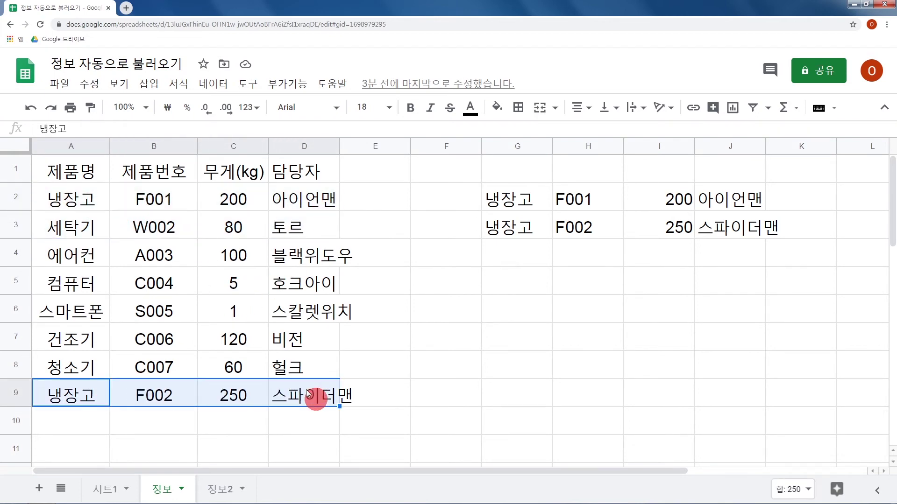
drag(307, 389, 96, 394)
click(146, 391)
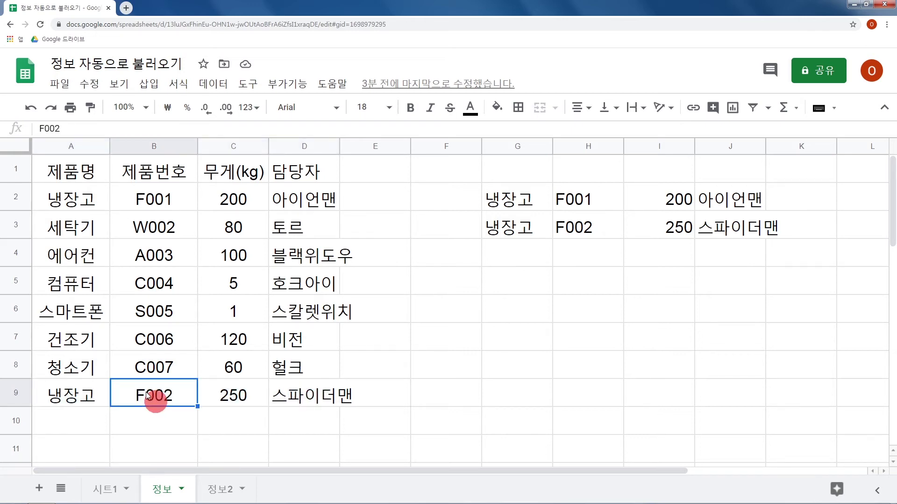
click(88, 392)
click(148, 392)
drag(103, 206, 94, 385)
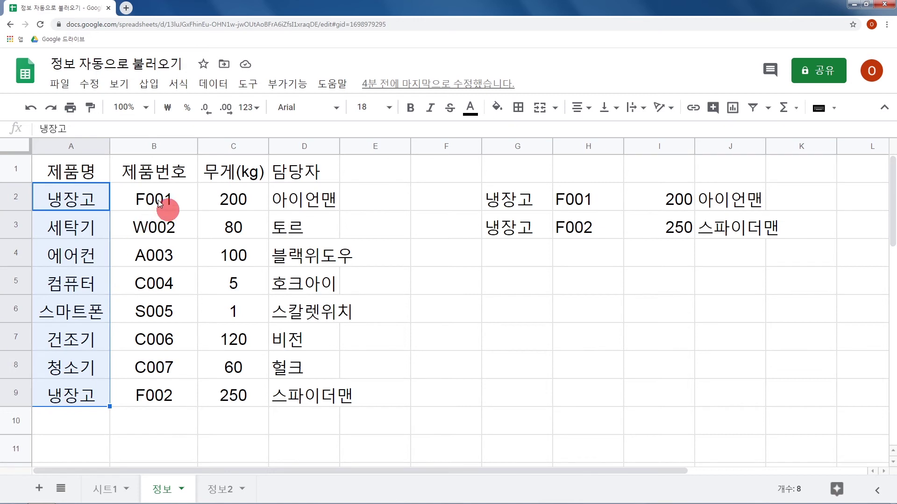
- Copy the product details in B2:D2 of 정보 over B9:D9 to make both 냉장고 rows identical
drag(158, 200, 307, 194)
key(ctrl+c)
click(159, 391)
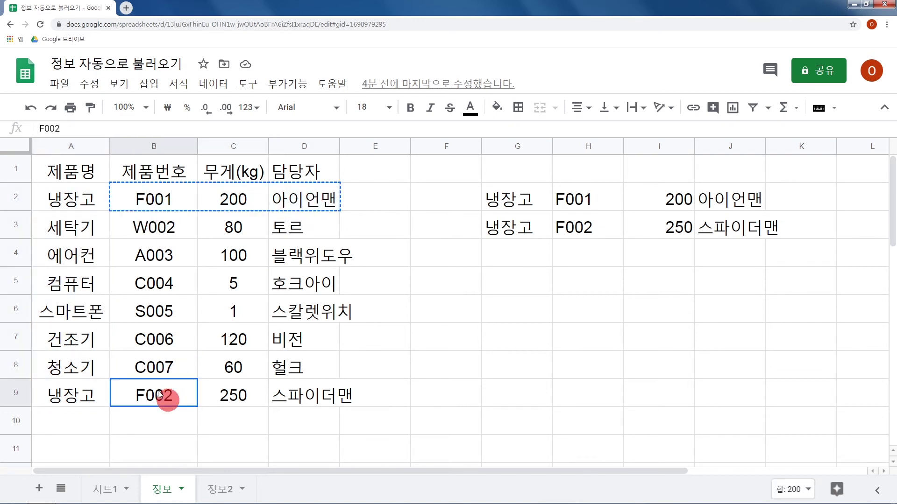
key(ctrl+v)
click(452, 345)
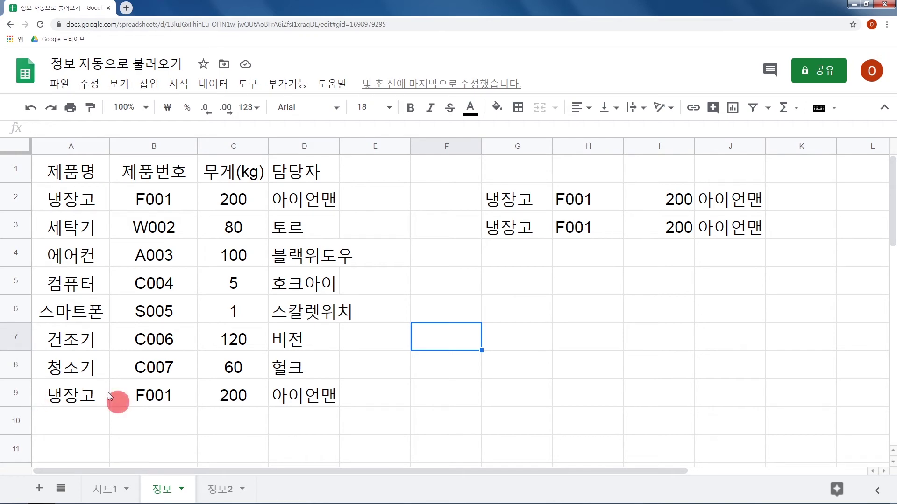
- Compare the identical 냉장고 rows A2:D2 and A9:D9 on 정보 with the B2 result on 시트1
click(107, 487)
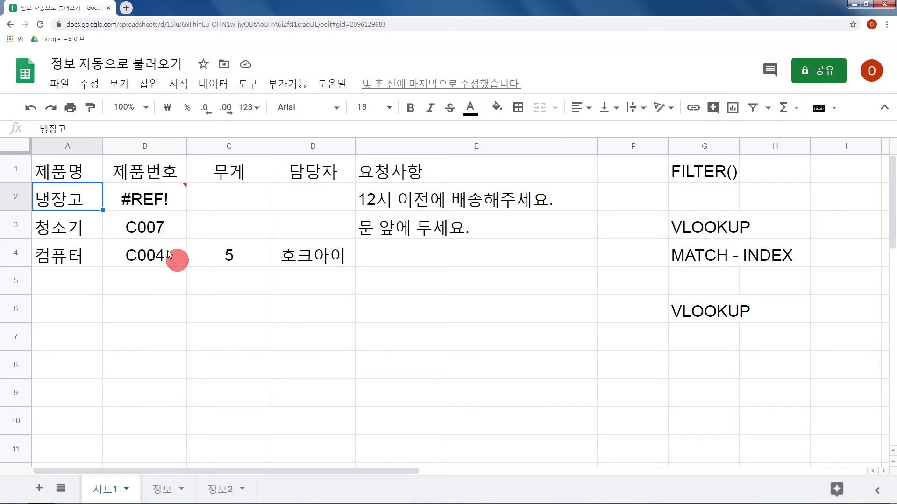
click(162, 489)
drag(70, 394, 274, 397)
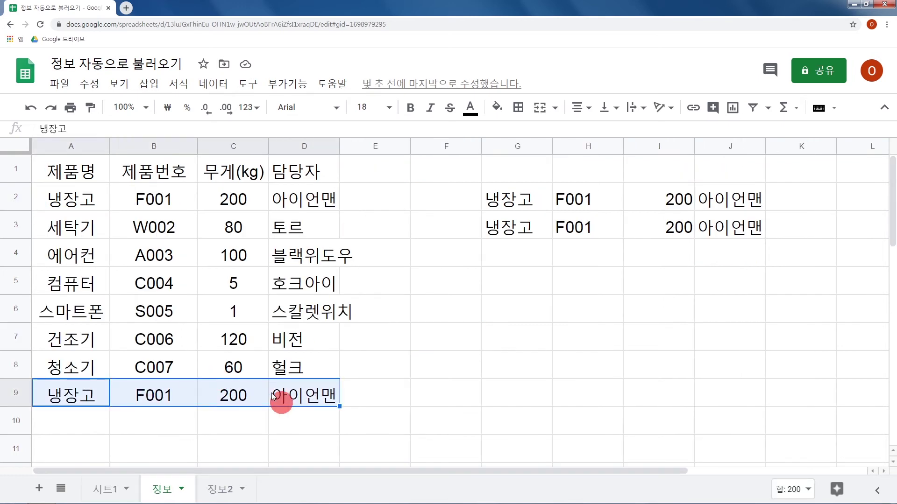
drag(93, 198, 323, 200)
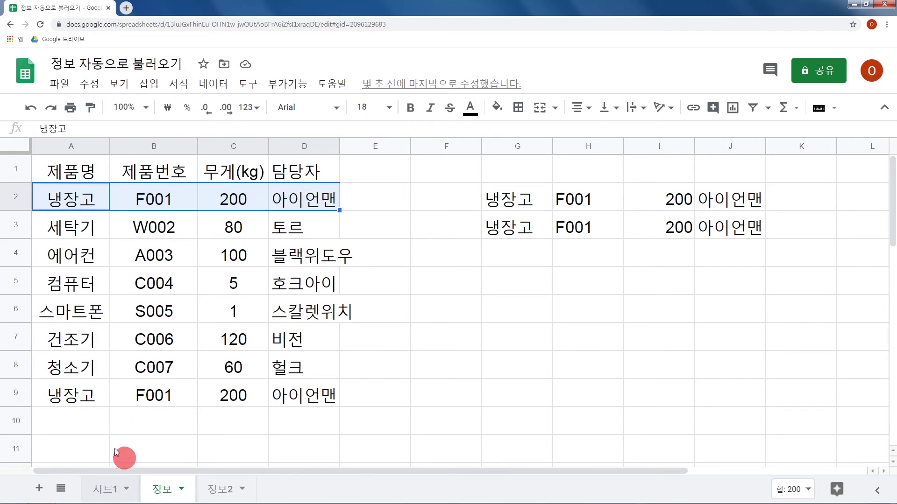
click(108, 488)
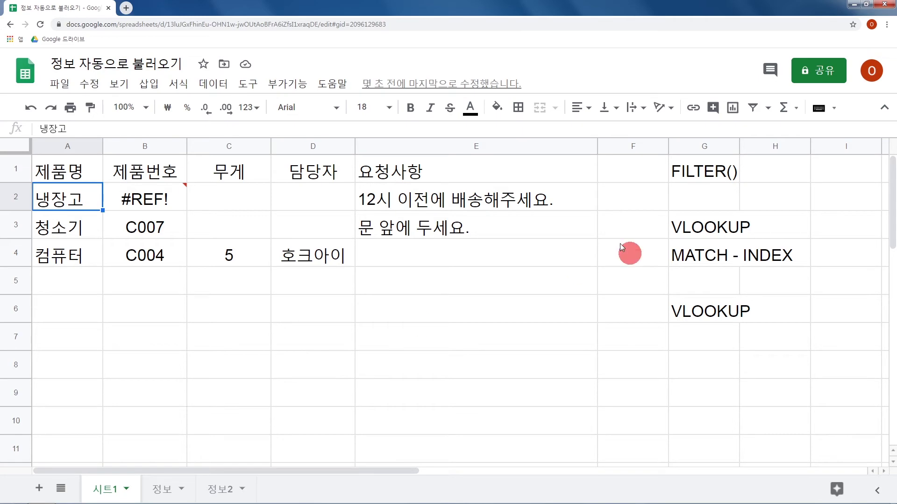
- On the 정보 sheet, change the second 냉장고 record in B9:D9 to product number F002, weight 250 and manager 스파이더맨
click(685, 229)
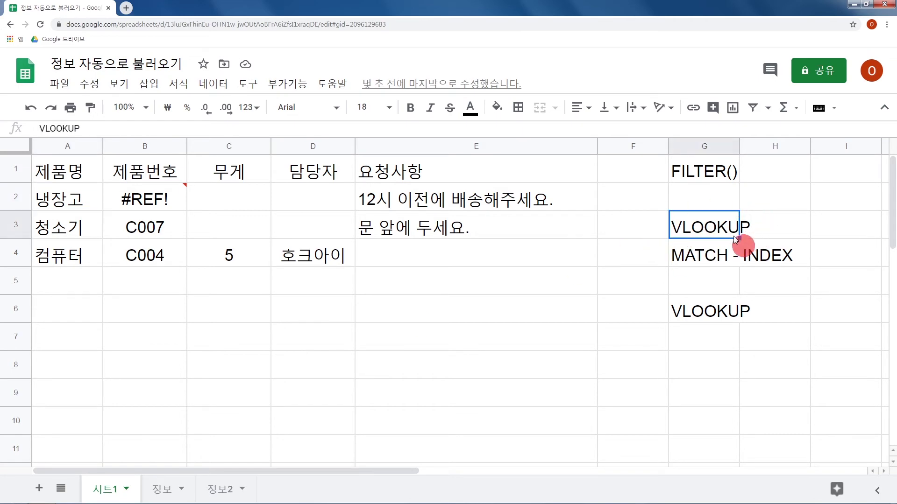
click(165, 487)
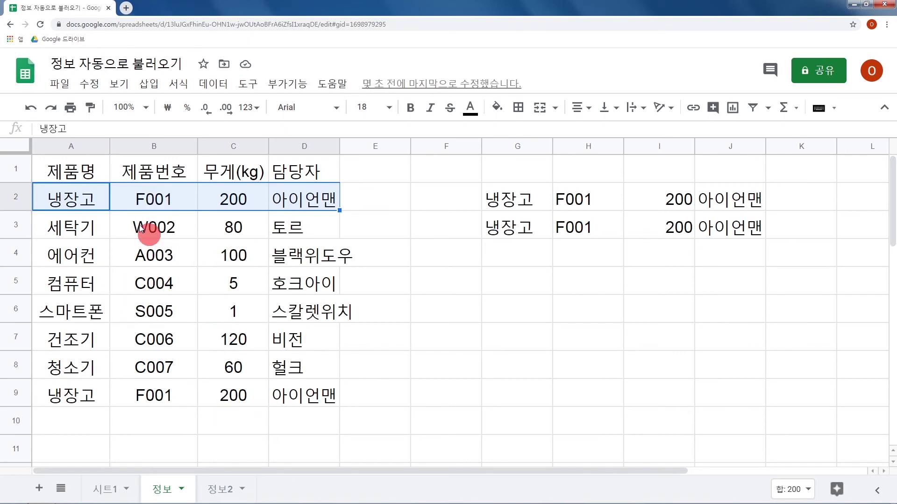
drag(108, 203, 335, 199)
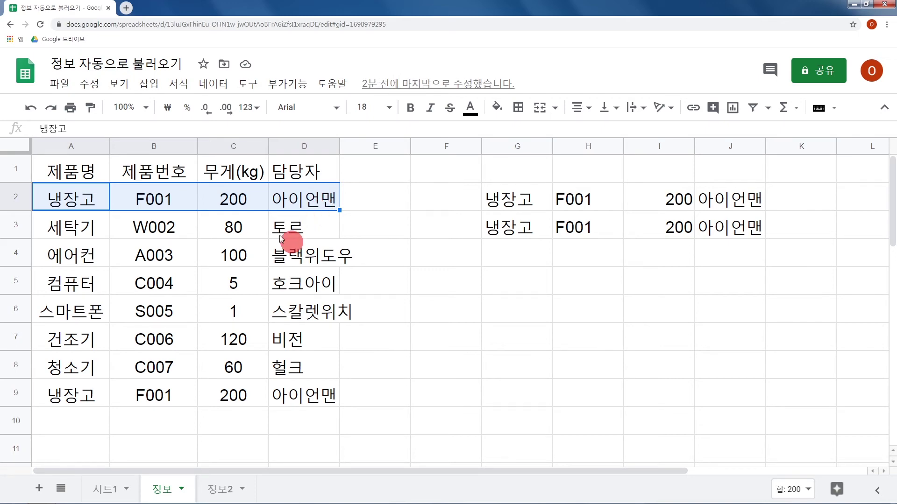
click(171, 393)
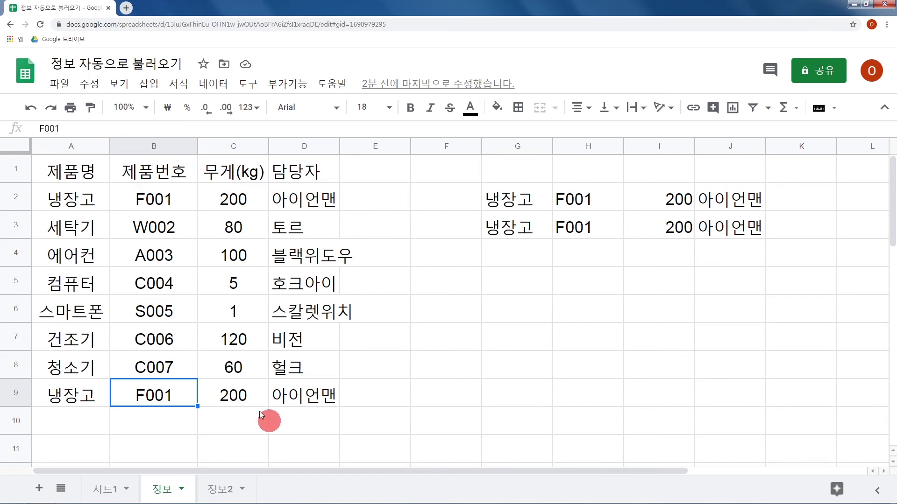
text(F002)
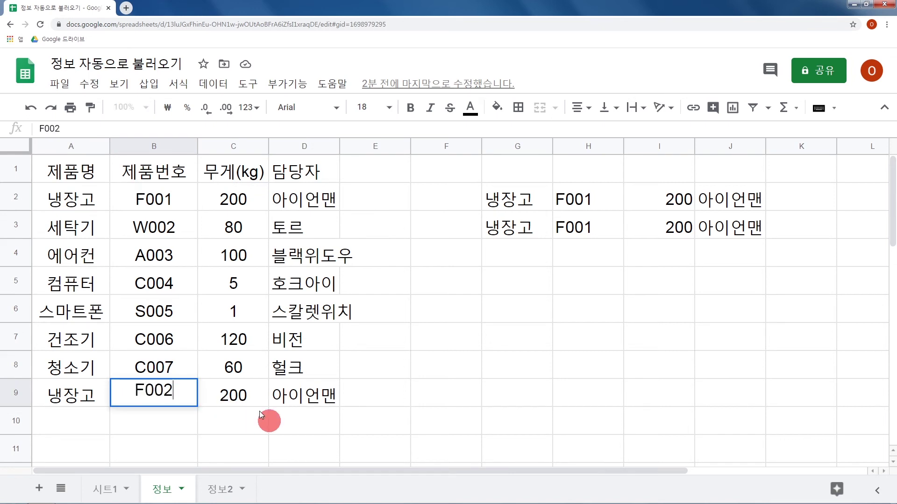
key(Tab)
text(250)
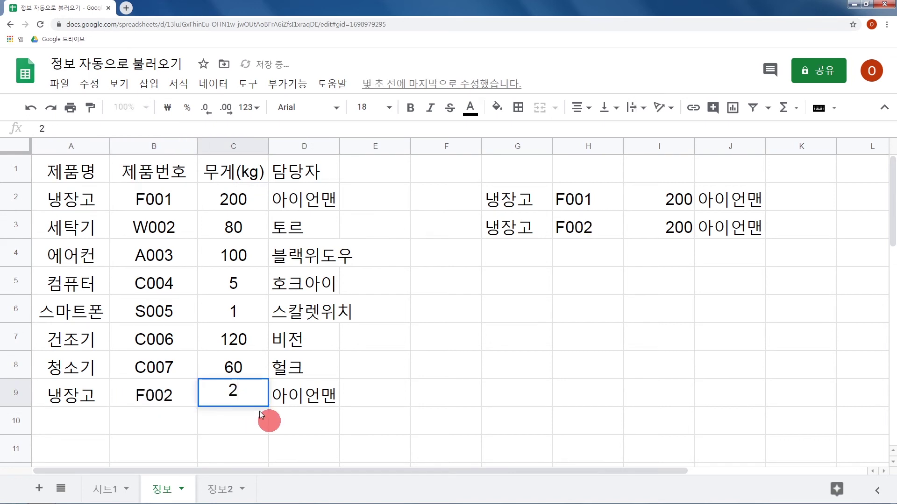
key(Tab)
text(스파이더맨)
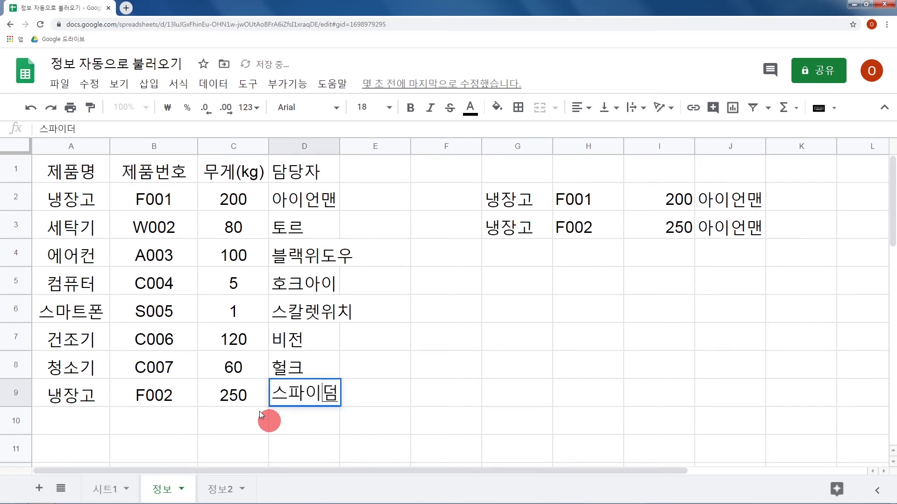
key(Return)
- Compare the 냉장고 records in A2:D2 and B9:D9 of 정보 with the B2 result on 시트1
drag(101, 200, 287, 198)
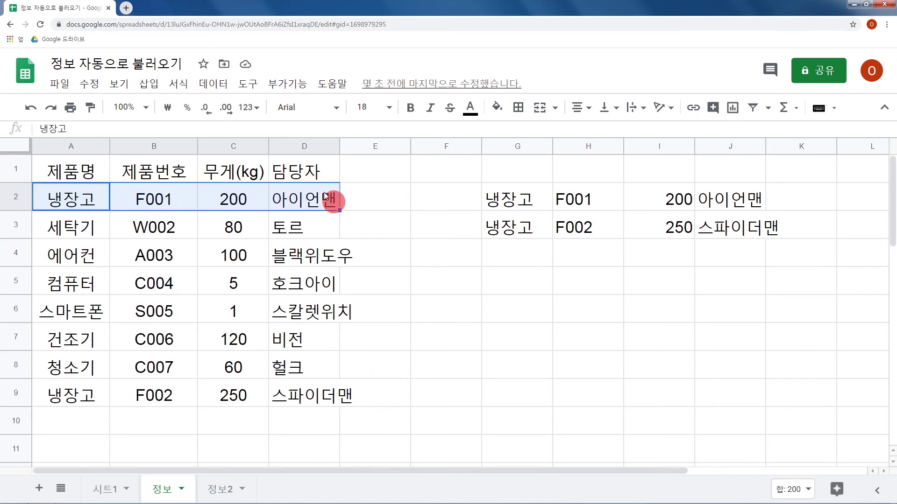
click(154, 399)
drag(149, 400, 315, 400)
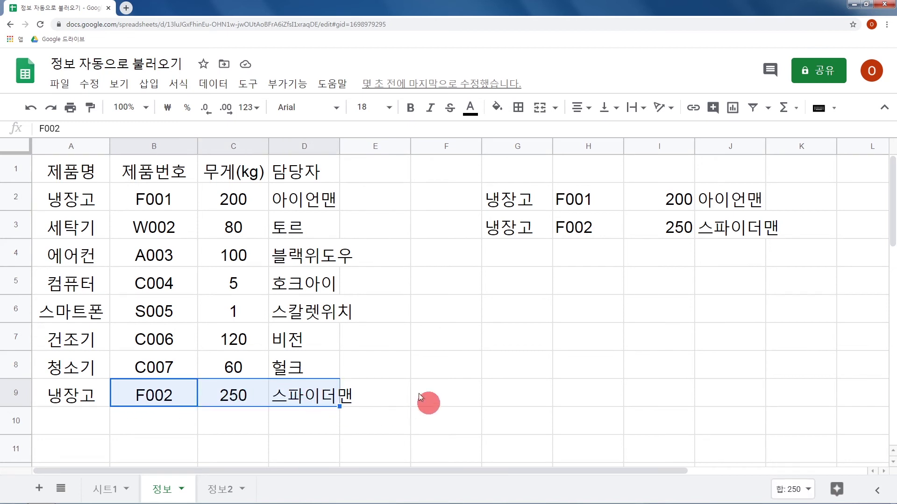
click(112, 487)
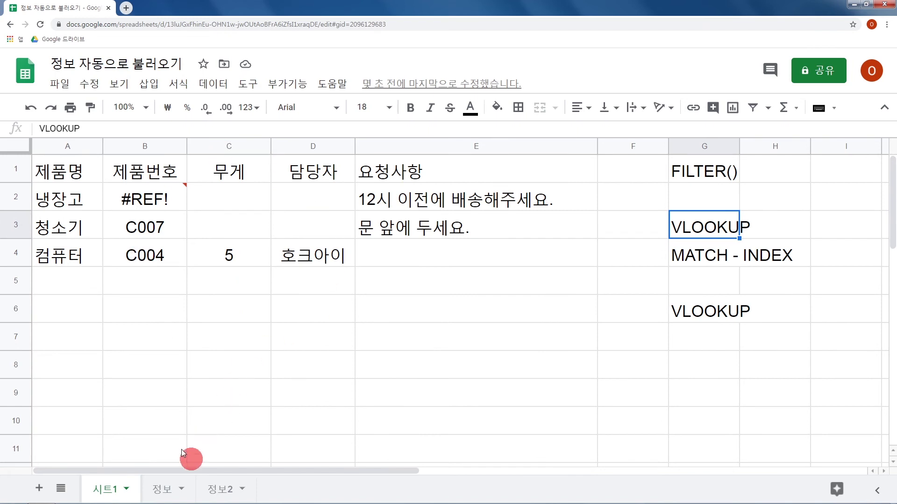
click(166, 488)
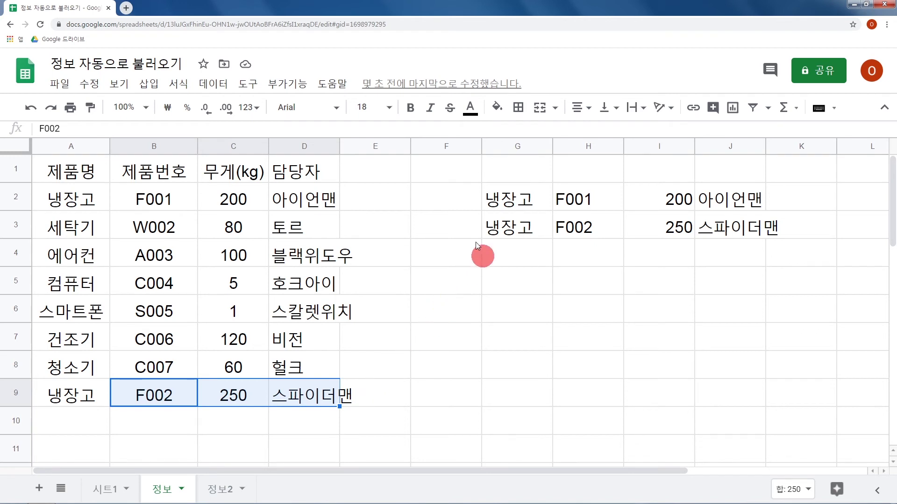
- Enter the text INDEX() in G5 of 정보 and review the FILTER output in G2:J3 and its first row
click(531, 275)
text(INDEX()
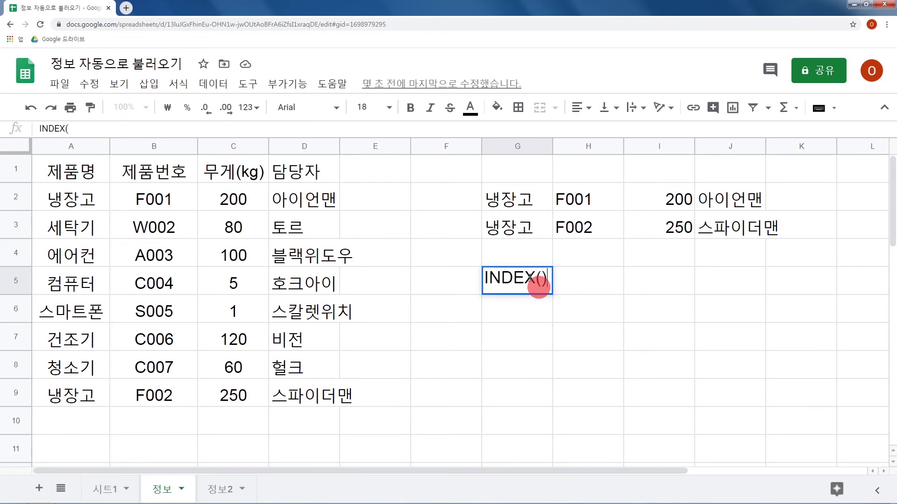
key(Return)
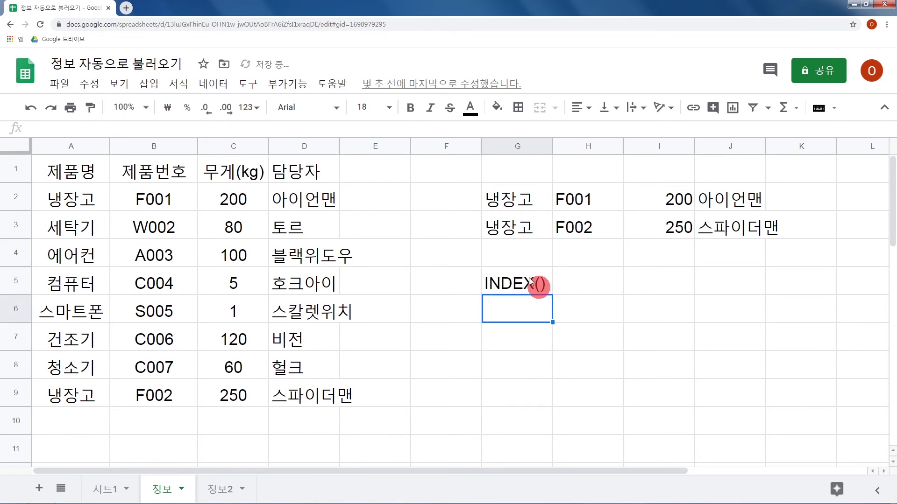
click(549, 289)
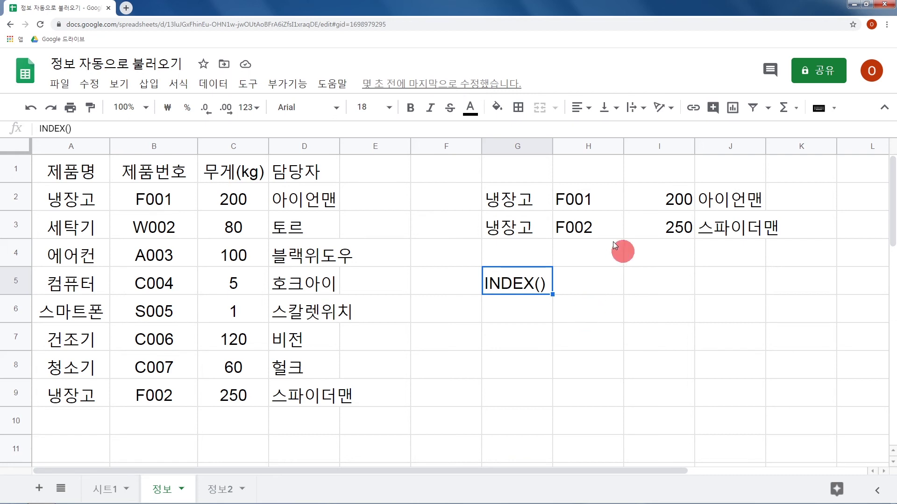
drag(509, 199, 759, 220)
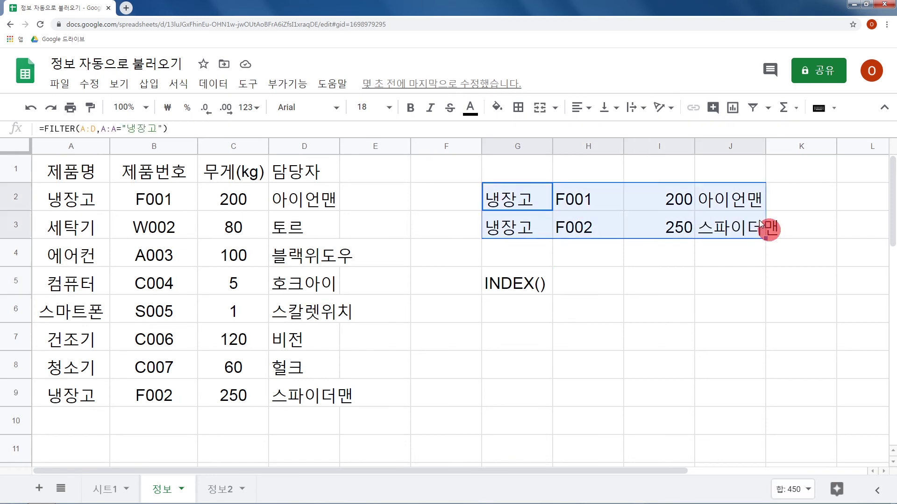
drag(537, 196, 734, 196)
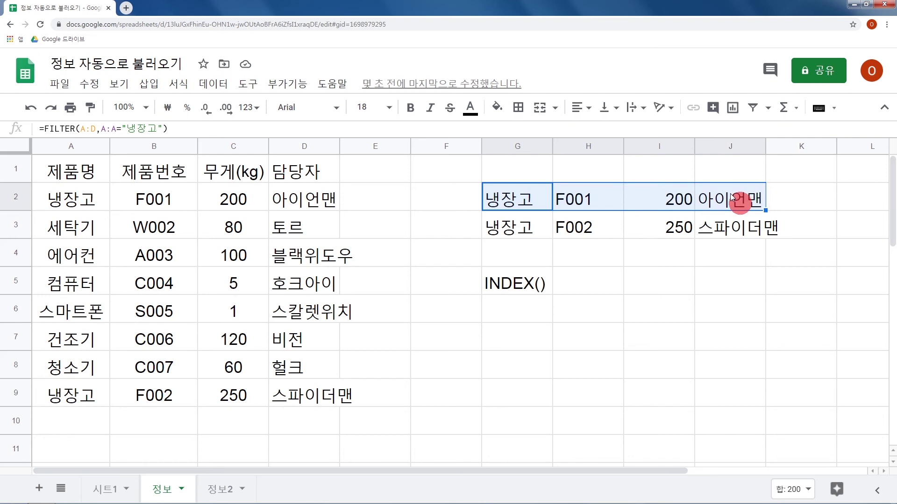
- Expand G5 into the apostrophe-prefixed text '=INDEX(G2:J3, 1), using the FILTER output as the range and 1 as the row
click(537, 284)
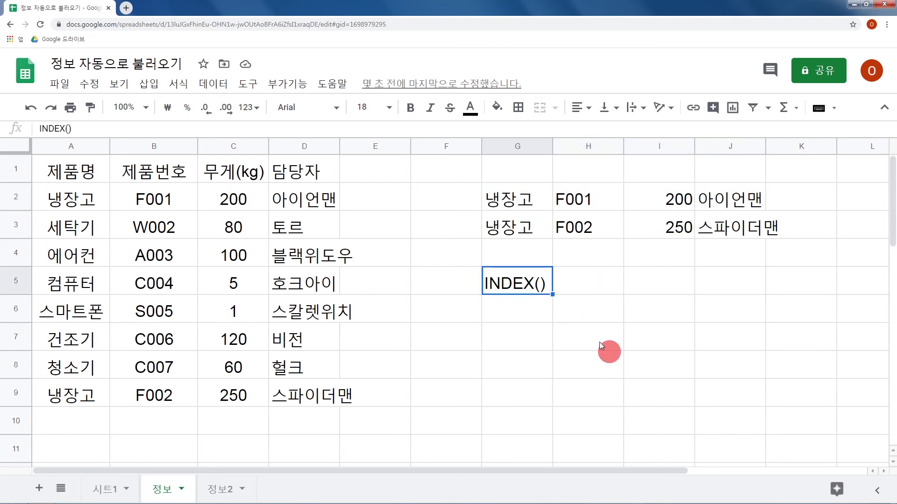
key(F2)
key(Home)
text(')
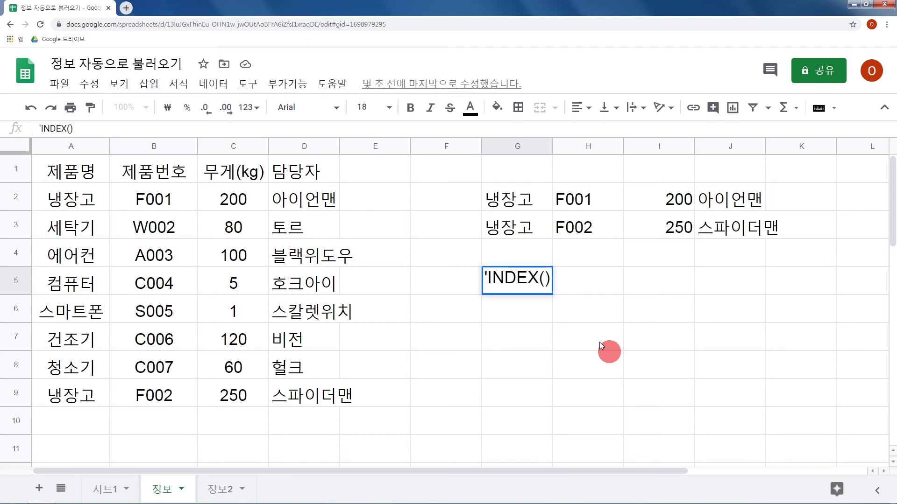
text(=)
click(556, 275)
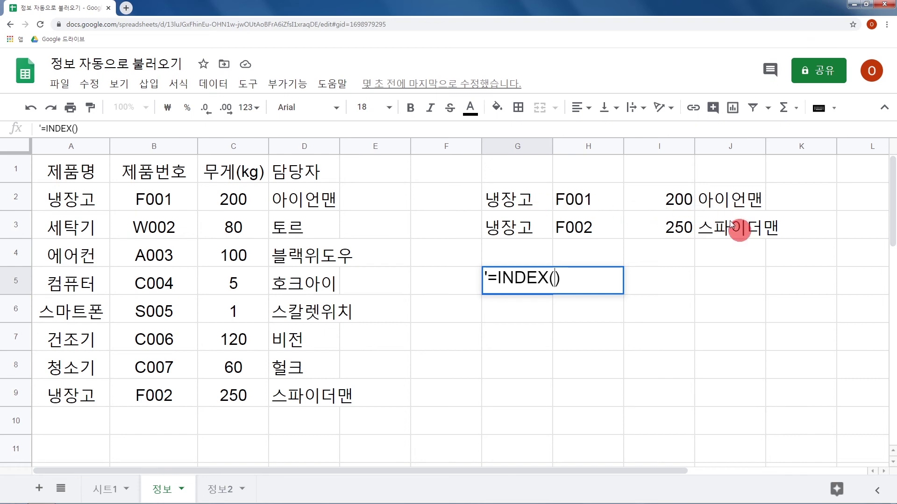
text(G2:J3)
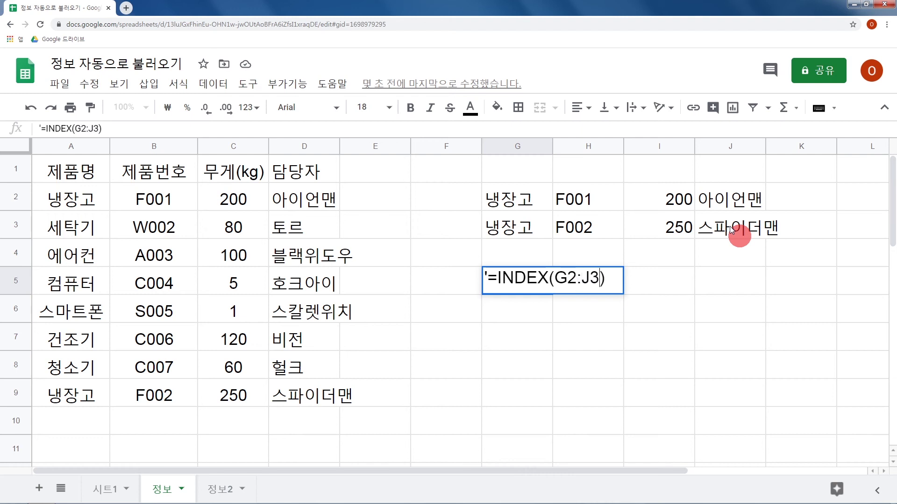
text(,)
drag(555, 279, 596, 279)
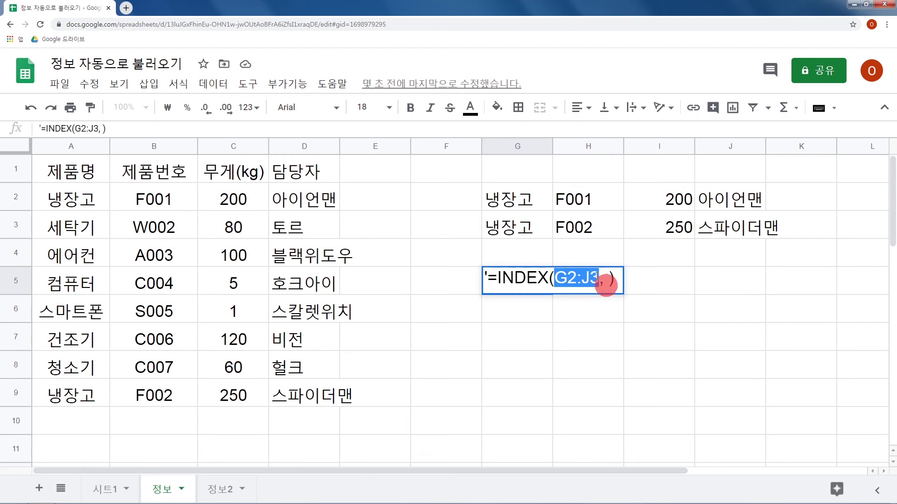
click(611, 279)
text(1)
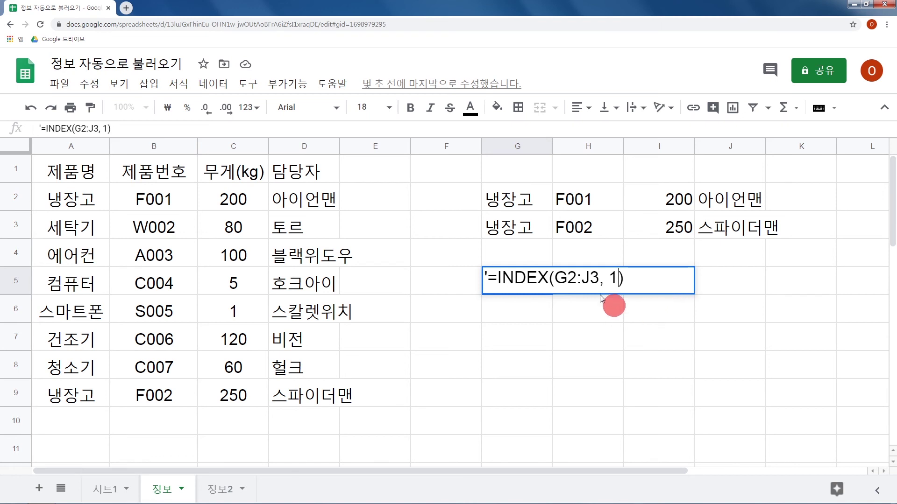
- Review the INDEX arguments in G5 and remove the leading apostrophe so the entry runs as a formula
drag(555, 279, 600, 277)
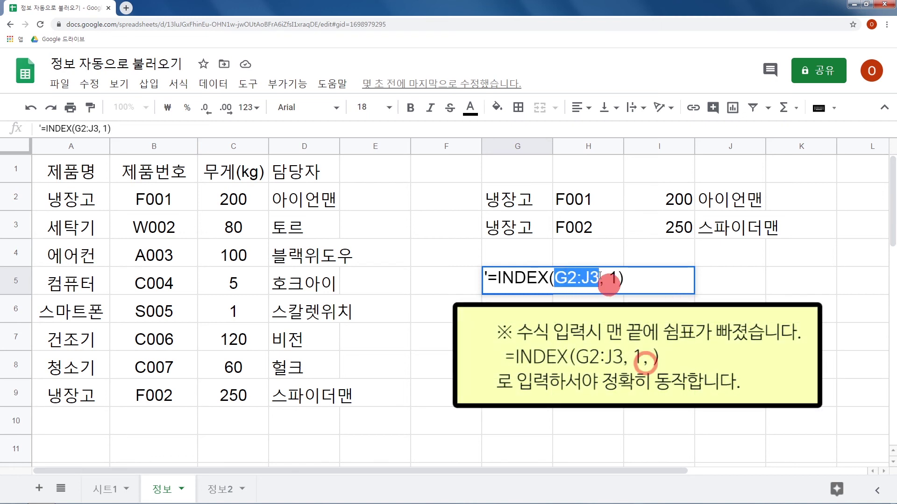
click(610, 279)
click(485, 280)
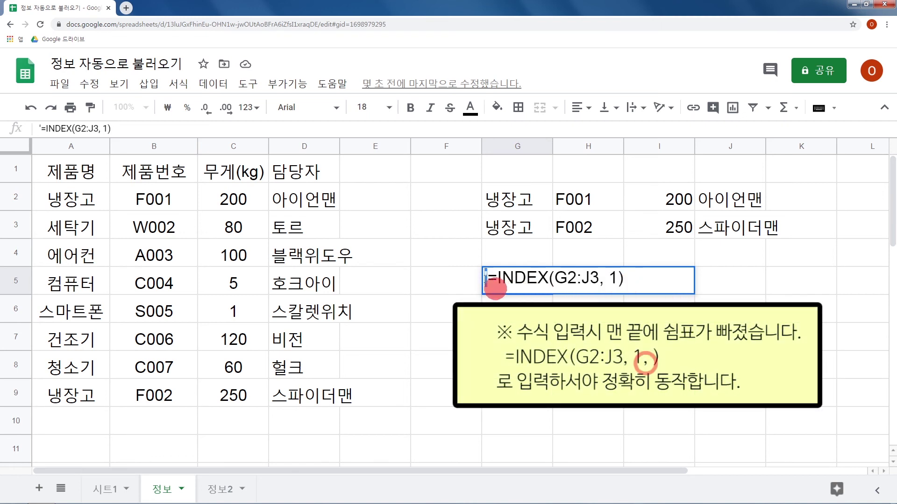
key(BackSpace)
key(Return)
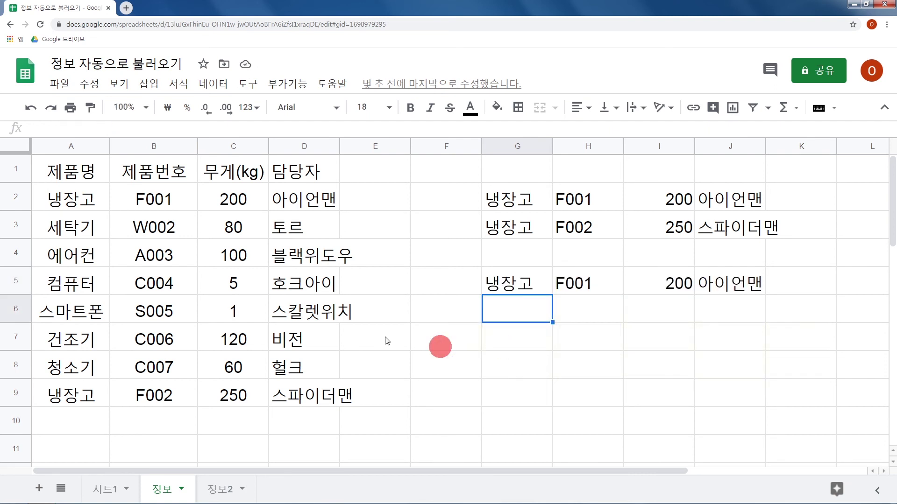
- Open the FILTER formula in B2 of 시트1, prefix it with an apostrophe, and review its range and condition arguments
click(107, 491)
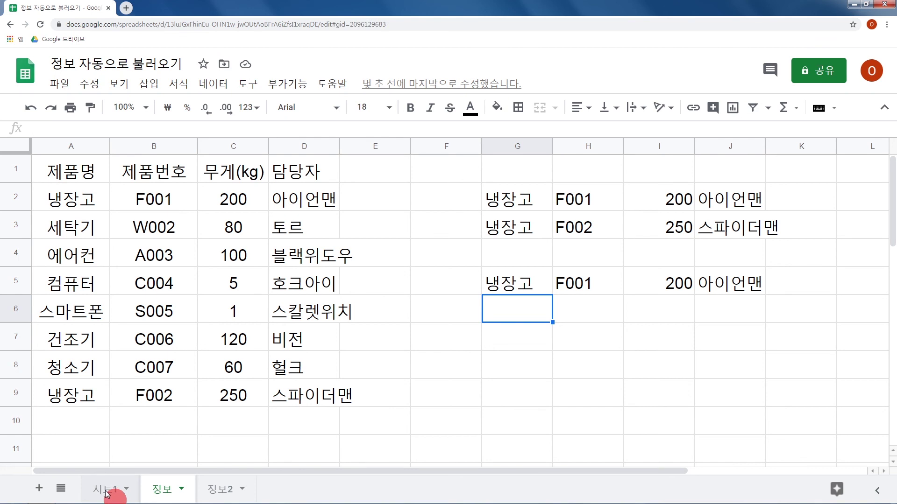
click(168, 191)
key(Return)
key(Home)
text(')
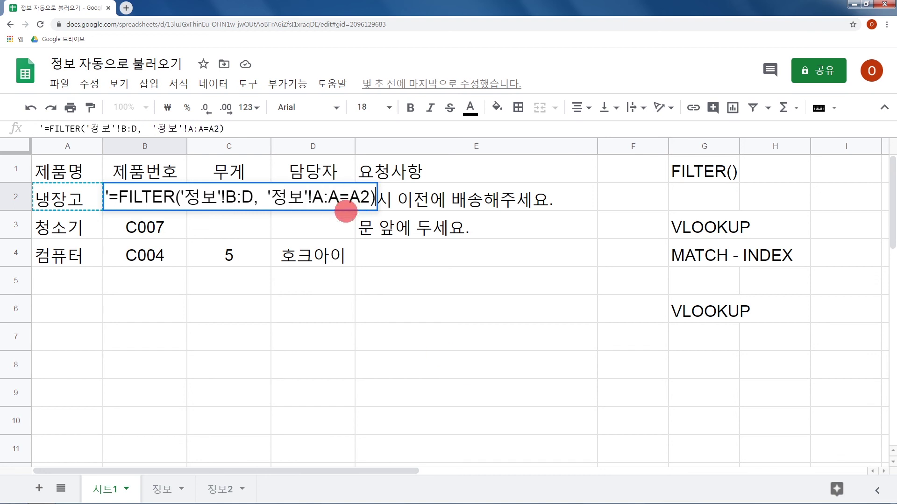
drag(270, 199, 371, 200)
drag(183, 201, 262, 207)
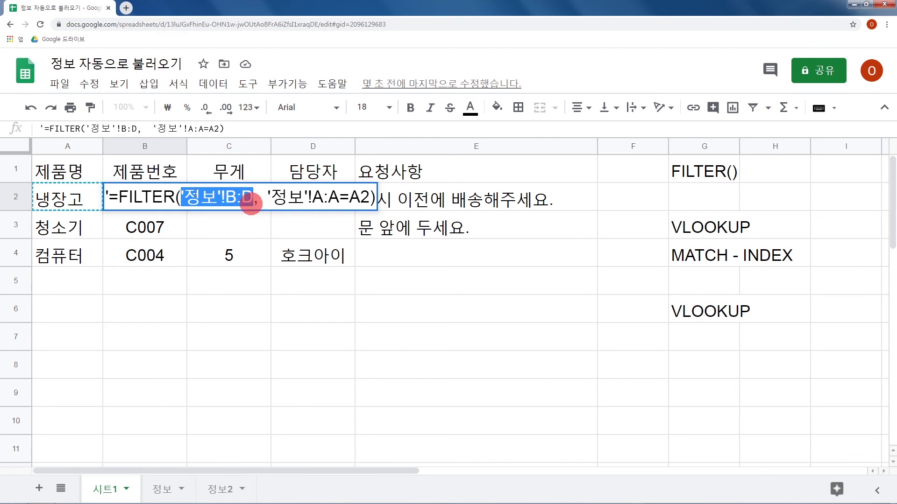
- Wrap the FILTER expression in B2 with INDEX( and , 1 ) to return only the first matching row
click(120, 200)
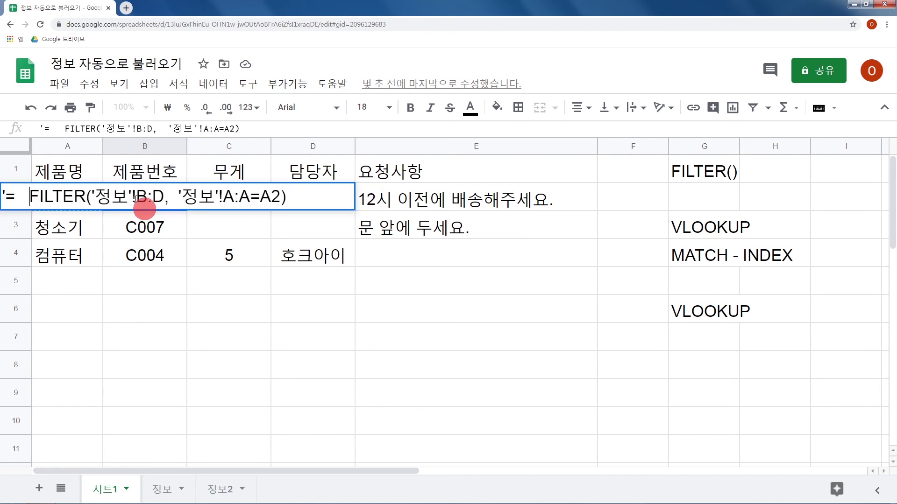
key(Left)
key(Left)
key(Left)
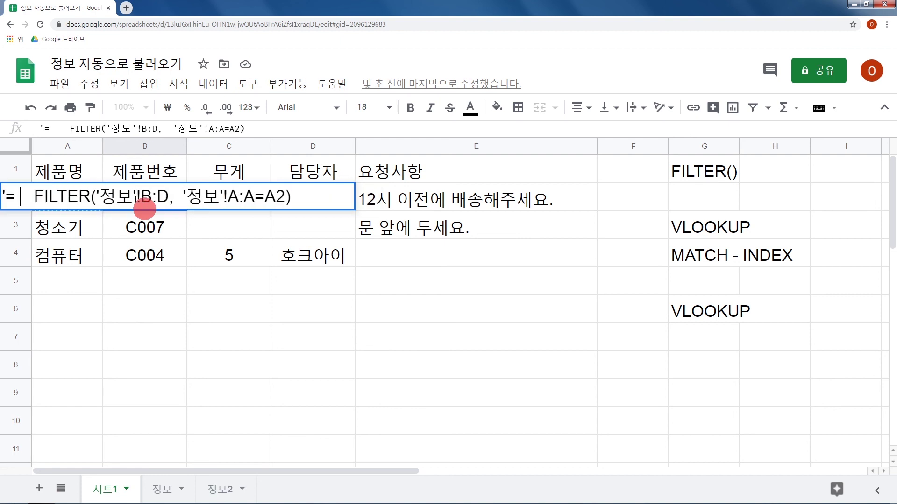
text(INDEX()
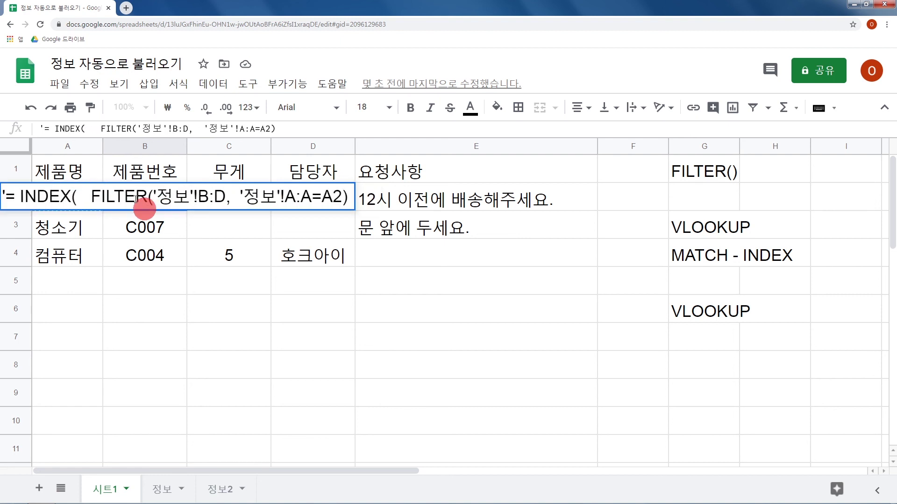
click(352, 194)
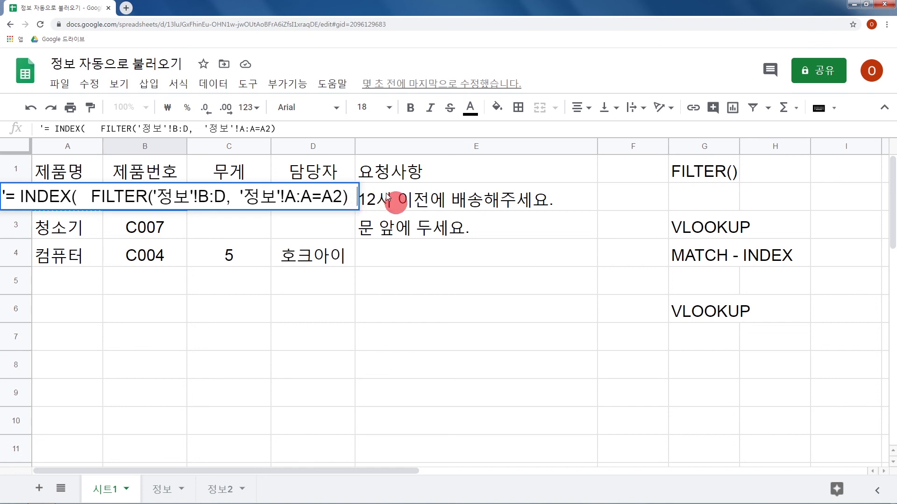
text(, 1 ))
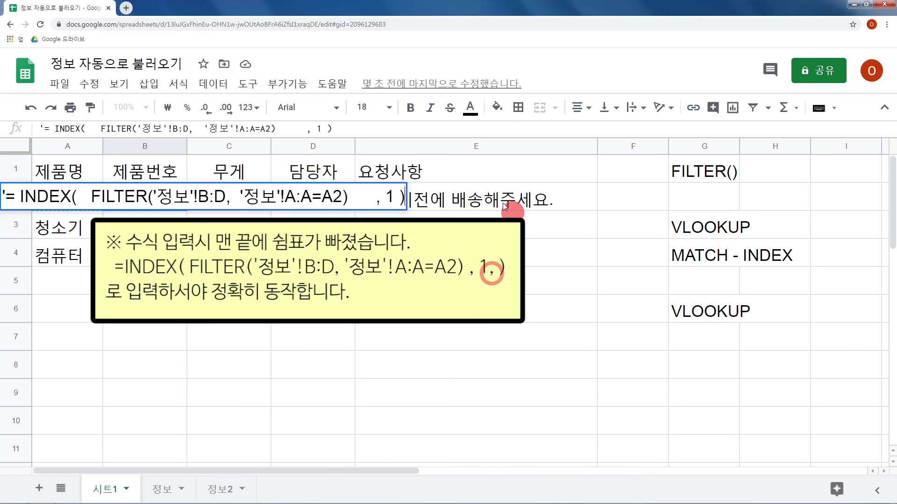
- Remove the leading apostrophe from B2 to run the INDEX-FILTER formula, and check B2 against the product name in A2
drag(11, 200, 3, 202)
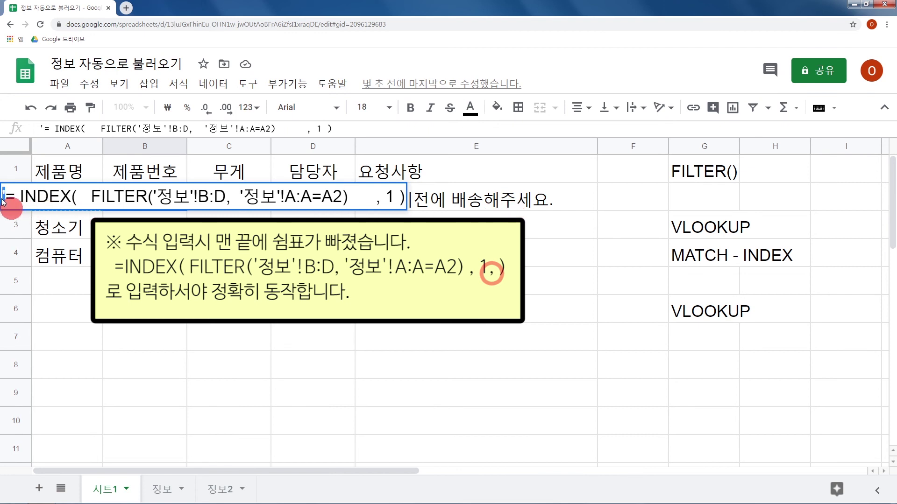
key(Delete)
key(Return)
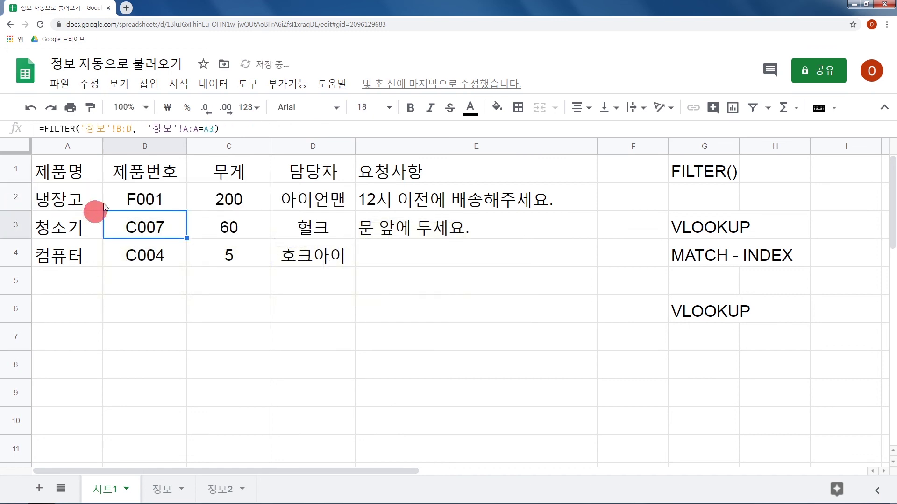
click(121, 201)
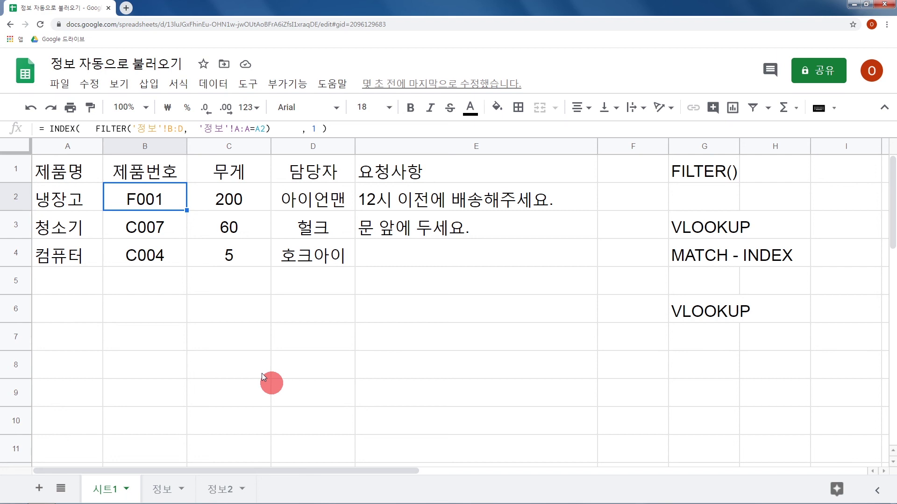
click(83, 200)
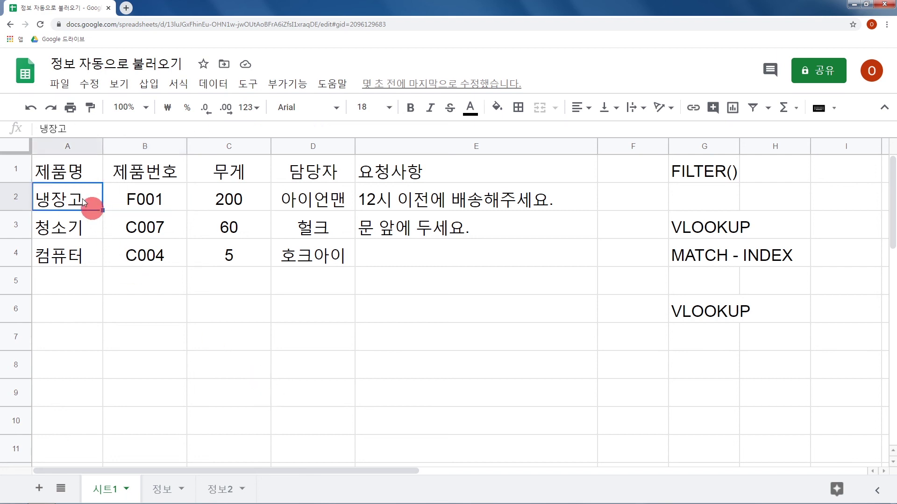